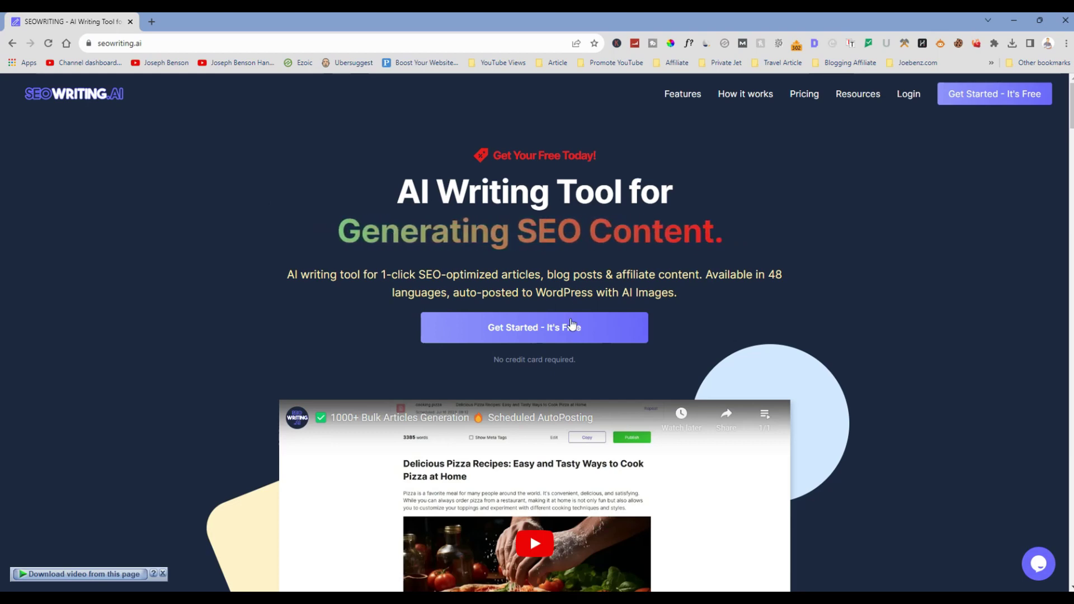
# - Log in to SEOWriting.AI using the browser's saved email and password
pyautogui.scroll(-1, 567, 291)
pyautogui.scroll(1, 567, 291)
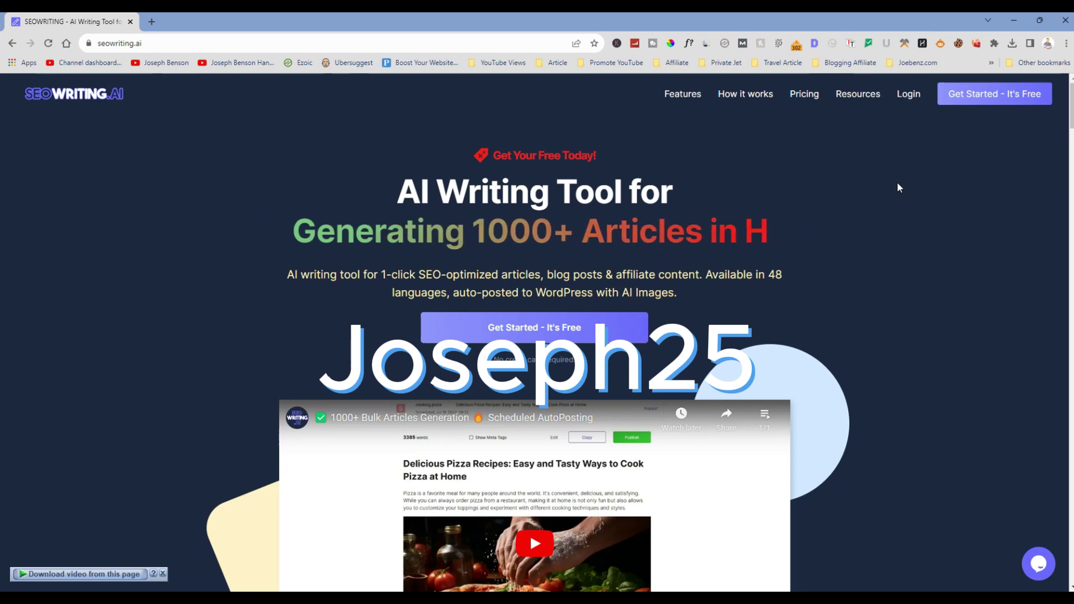
pyautogui.click(908, 101)
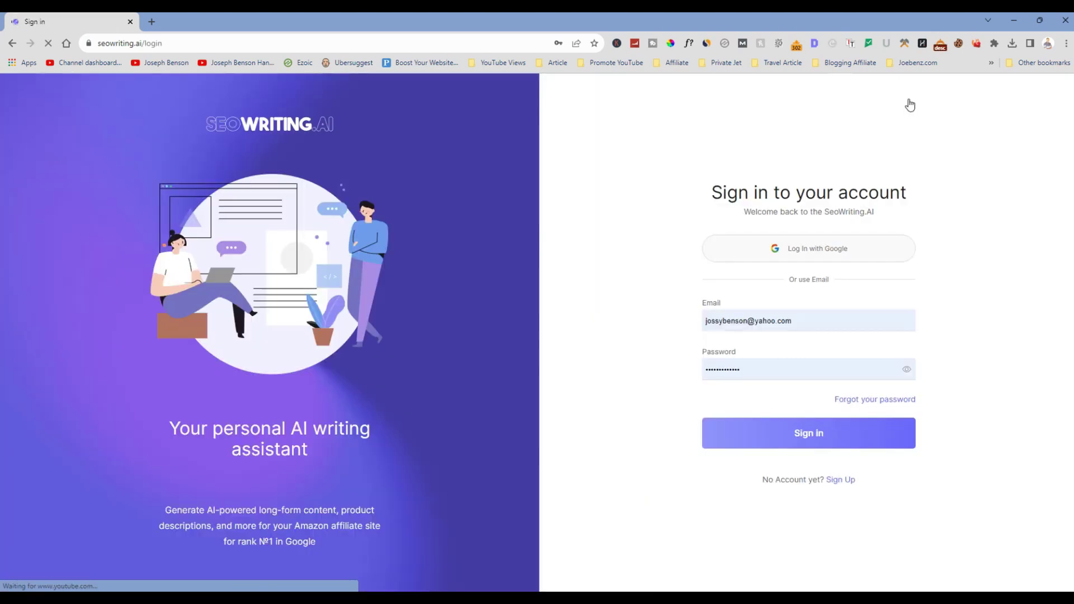
pyautogui.click(11, 47)
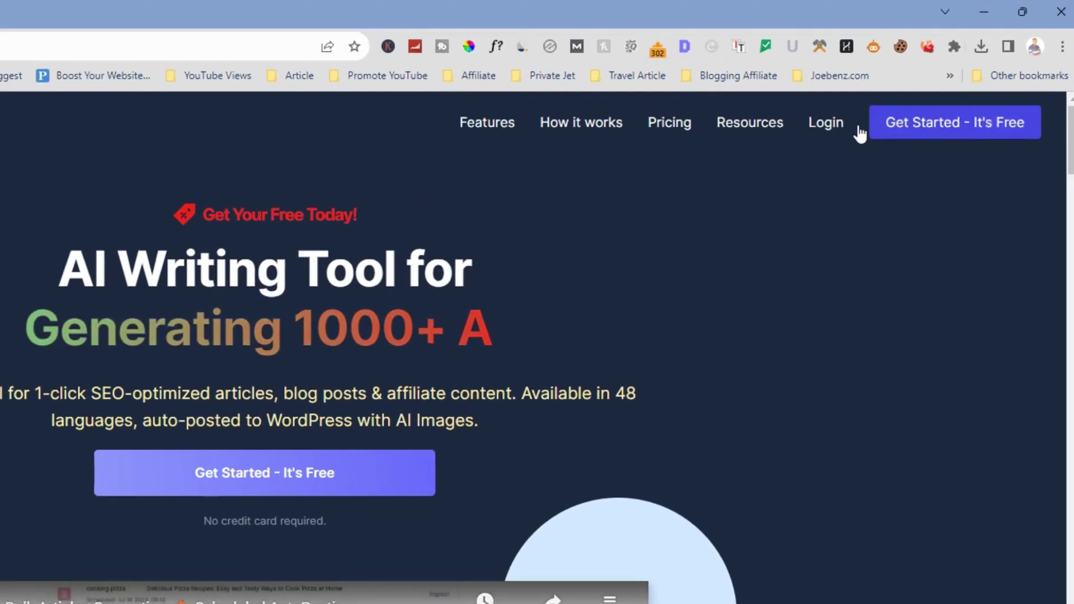
pyautogui.click(833, 128)
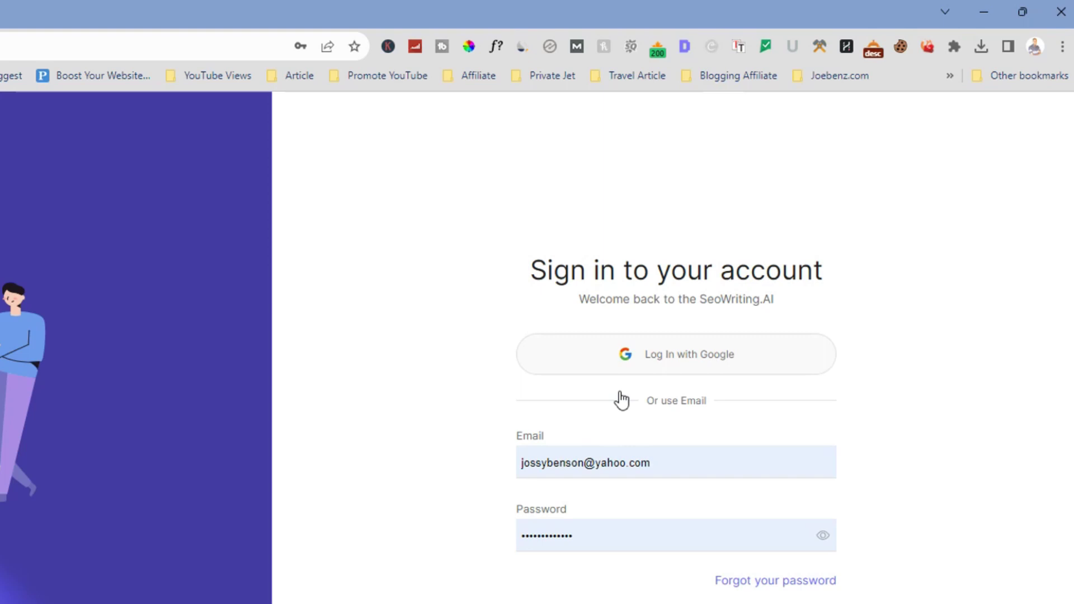
pyautogui.click(722, 469)
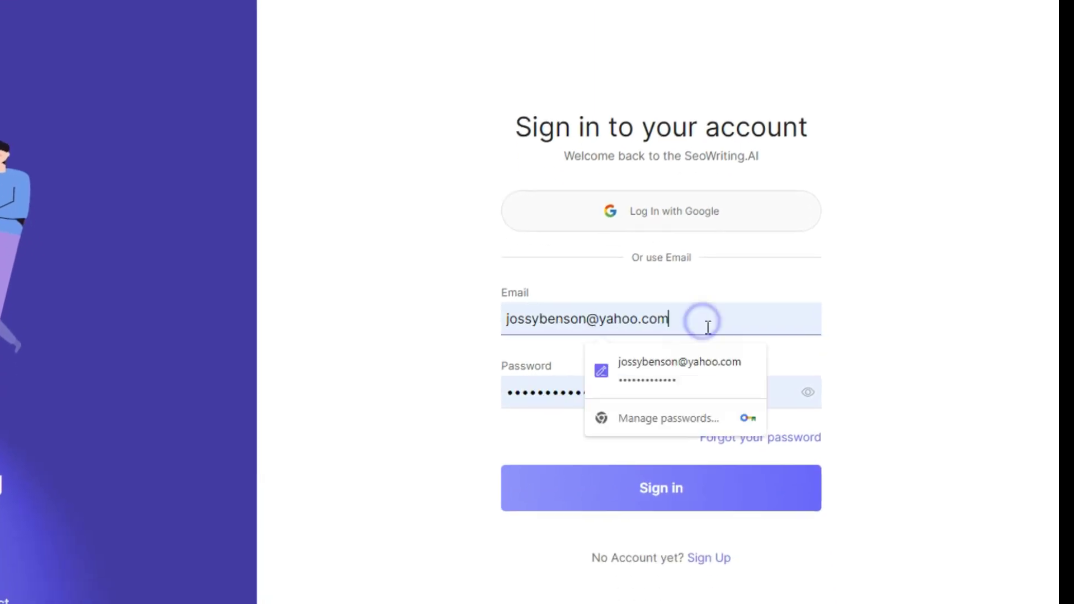
pyautogui.click(958, 351)
pyautogui.click(710, 485)
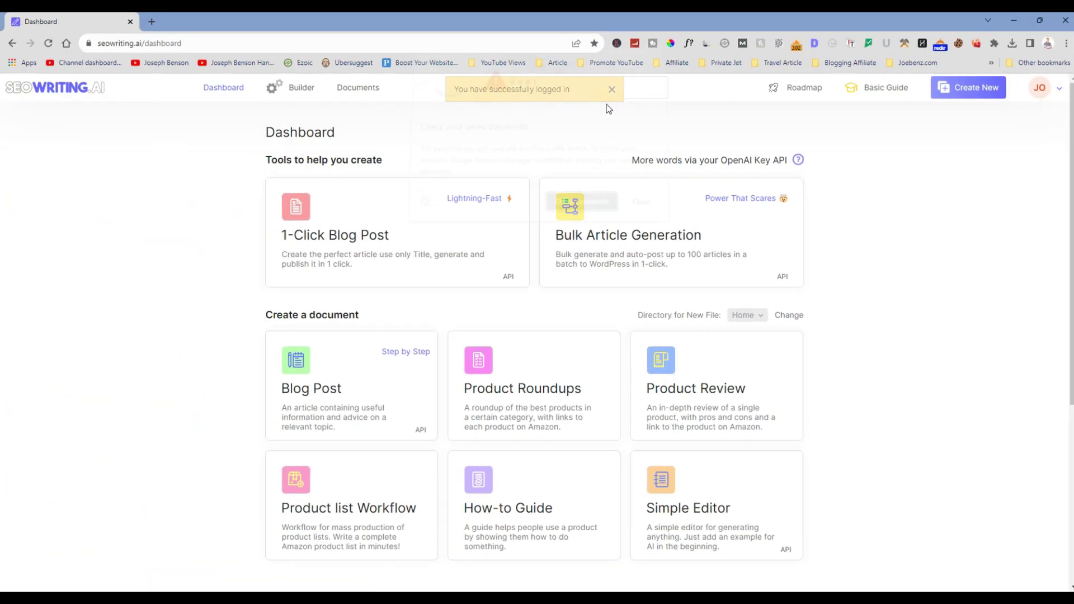
pyautogui.click(640, 203)
pyautogui.scroll(-1, 545, 224)
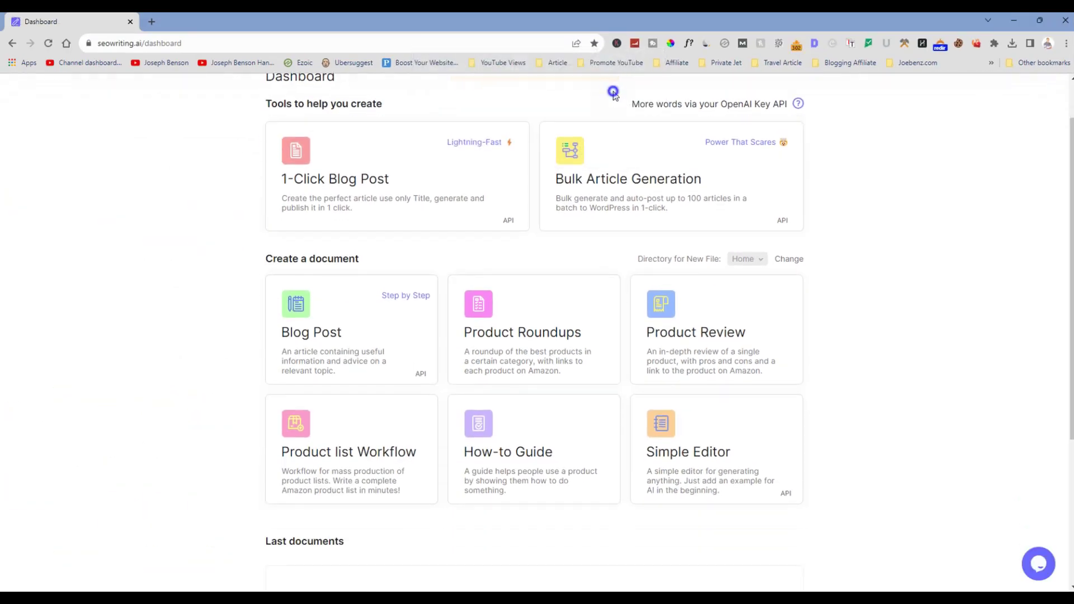
pyautogui.scroll(-4, 583, 355)
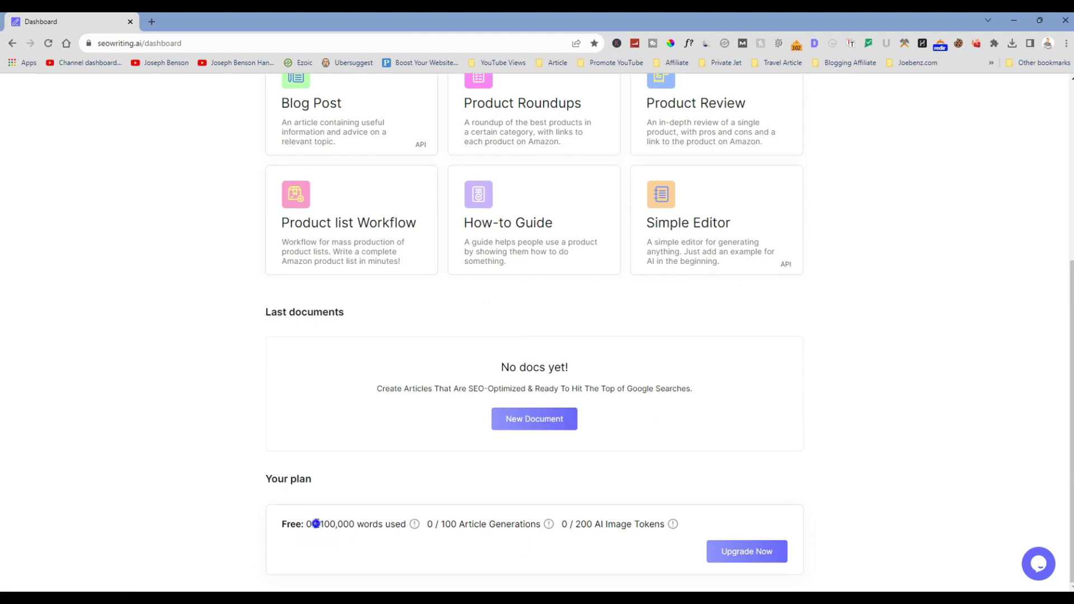
pyautogui.moveTo(316, 524); pyautogui.dragTo(706, 501)
pyautogui.click(871, 413)
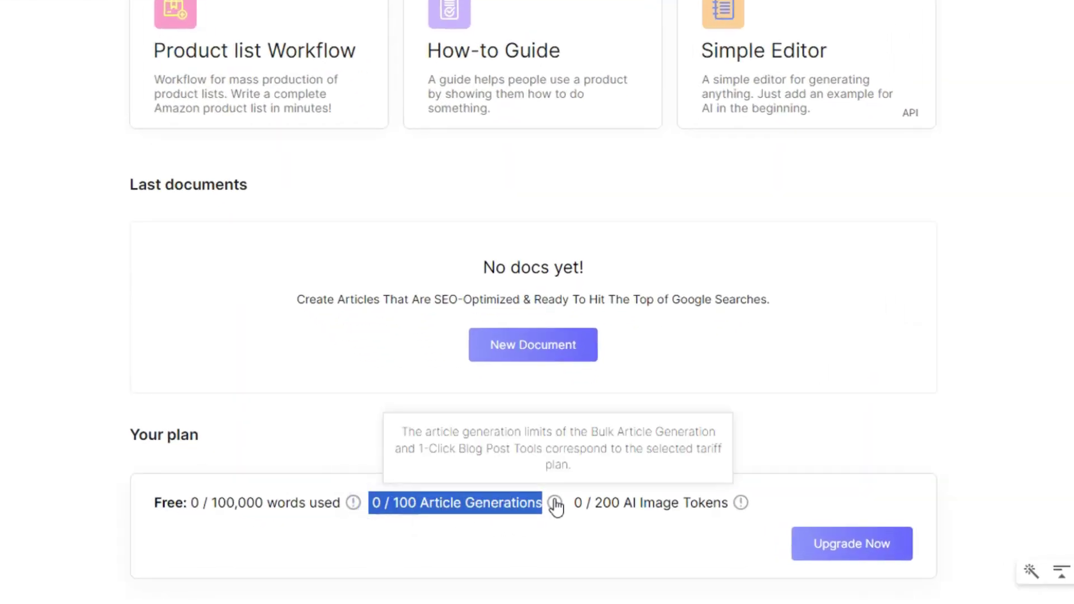
pyautogui.click(649, 529)
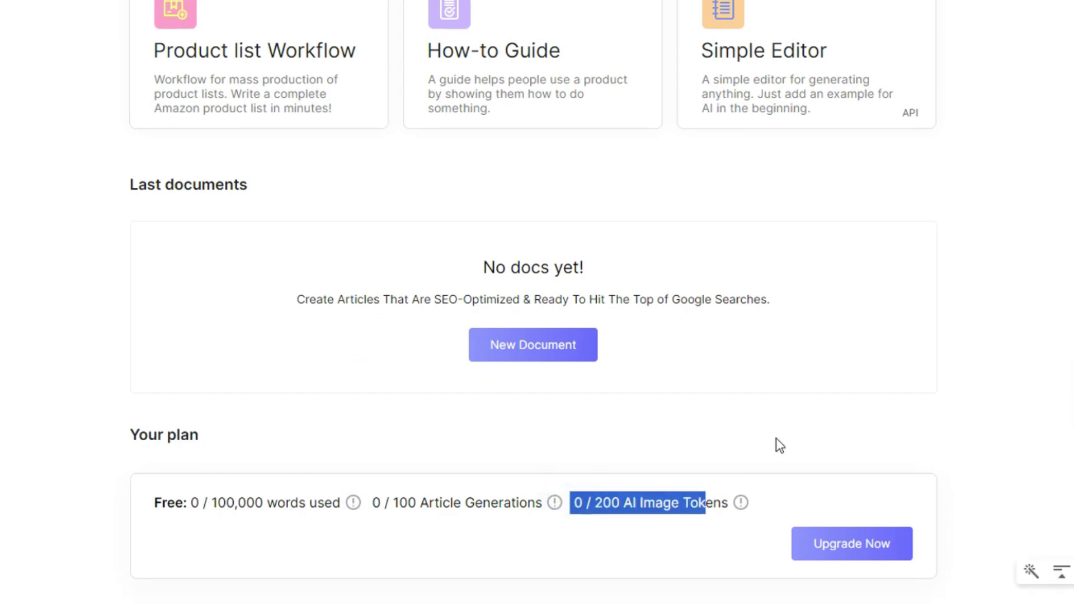
pyautogui.click(992, 309)
pyautogui.scroll(8, 532, 396)
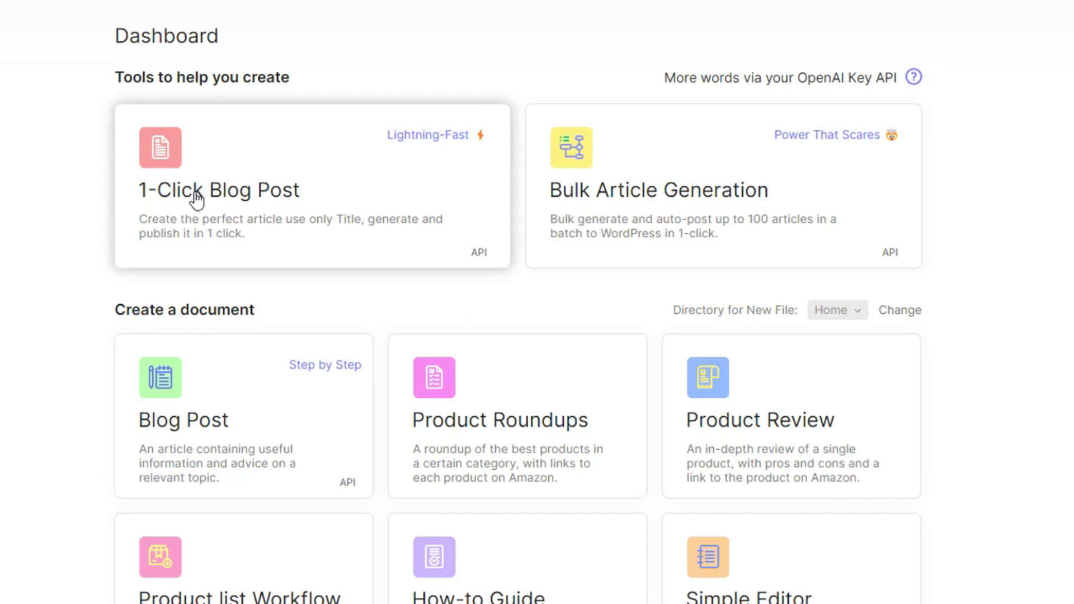
# - Start a 1-Click Blog Post with the main keyword 'Fxview honest review'
pyautogui.click(244, 202)
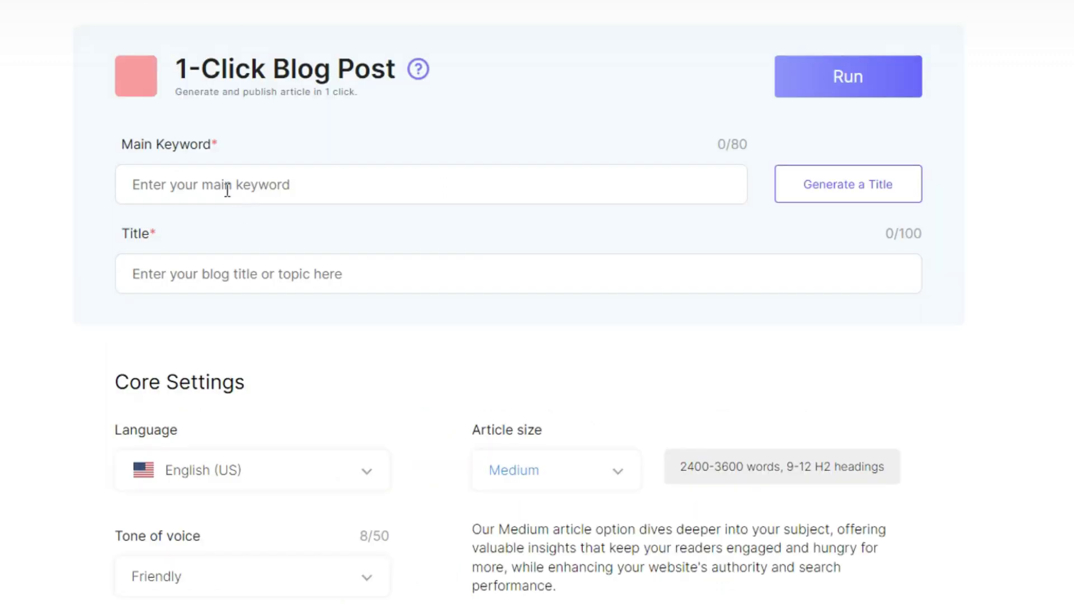
pyautogui.click(227, 190)
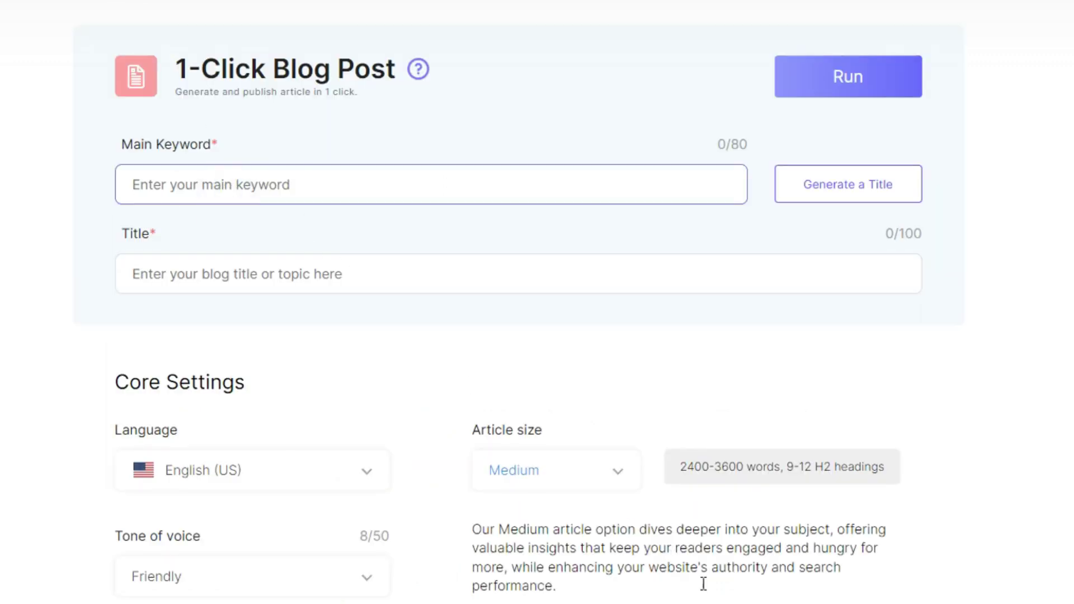
pyautogui.click(208, 192)
pyautogui.write('Fx')
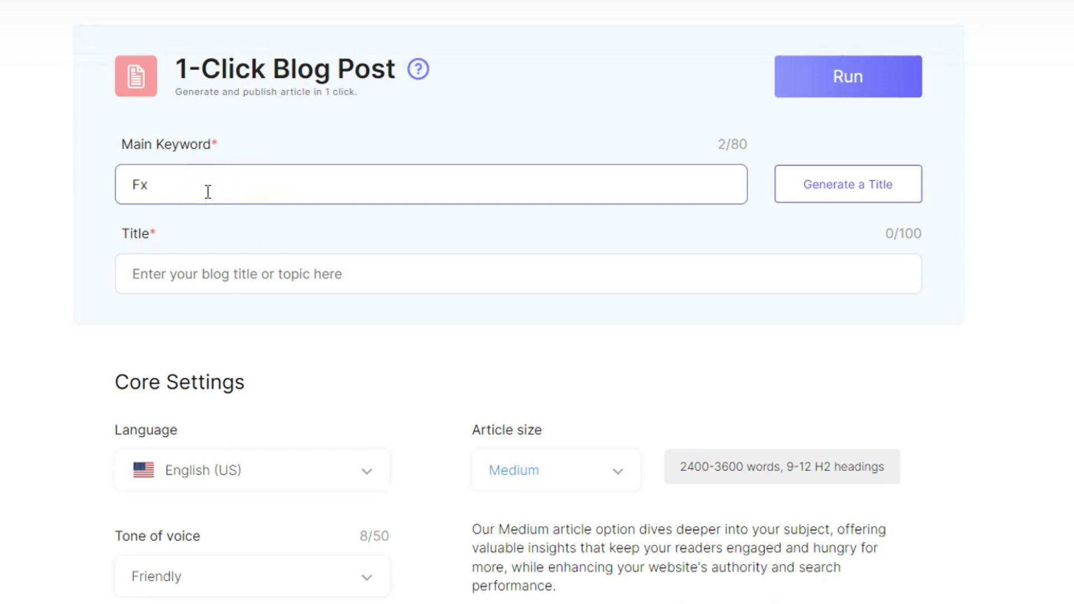
pyautogui.write('view honest review')
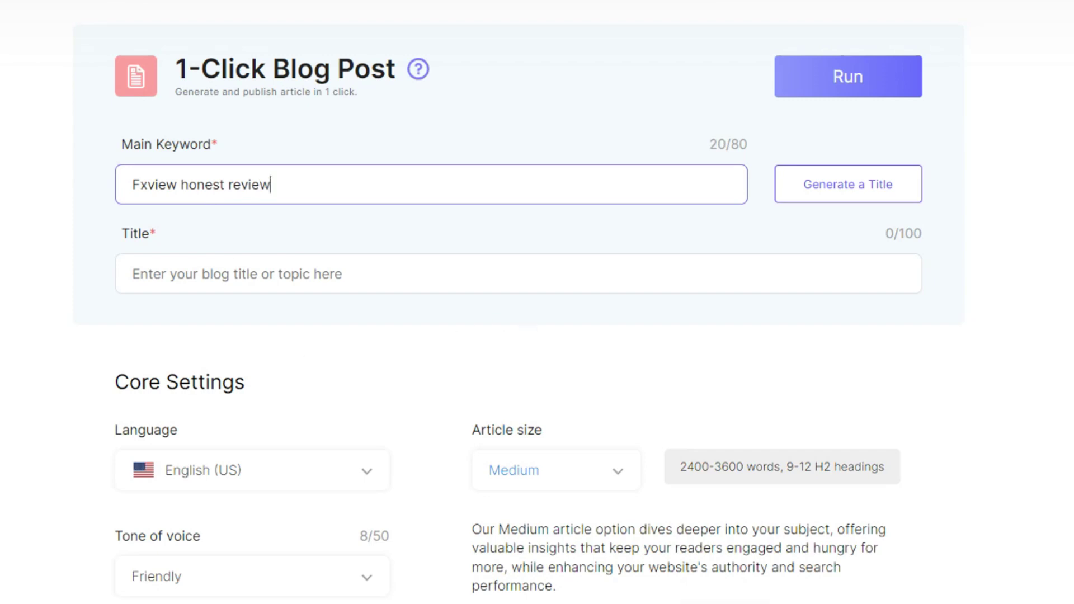
# - Copy the Article 1 title from Preview.txt into Title: 'Fxview Broker Honest Review | See How Honest'
pyautogui.click(710, 603)
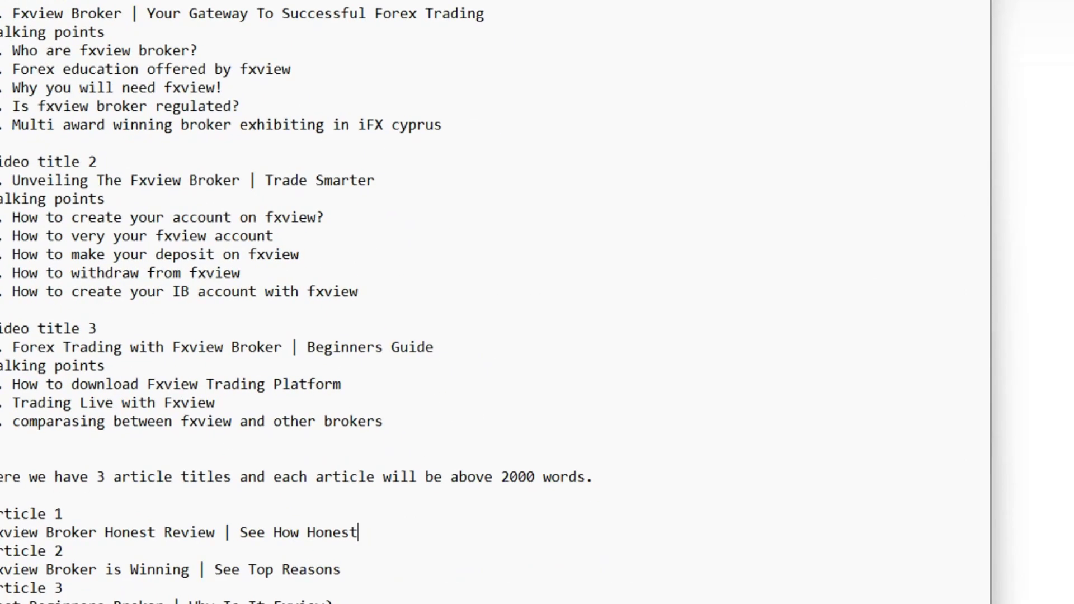
pyautogui.moveTo(0, 532); pyautogui.dragTo(384, 532)
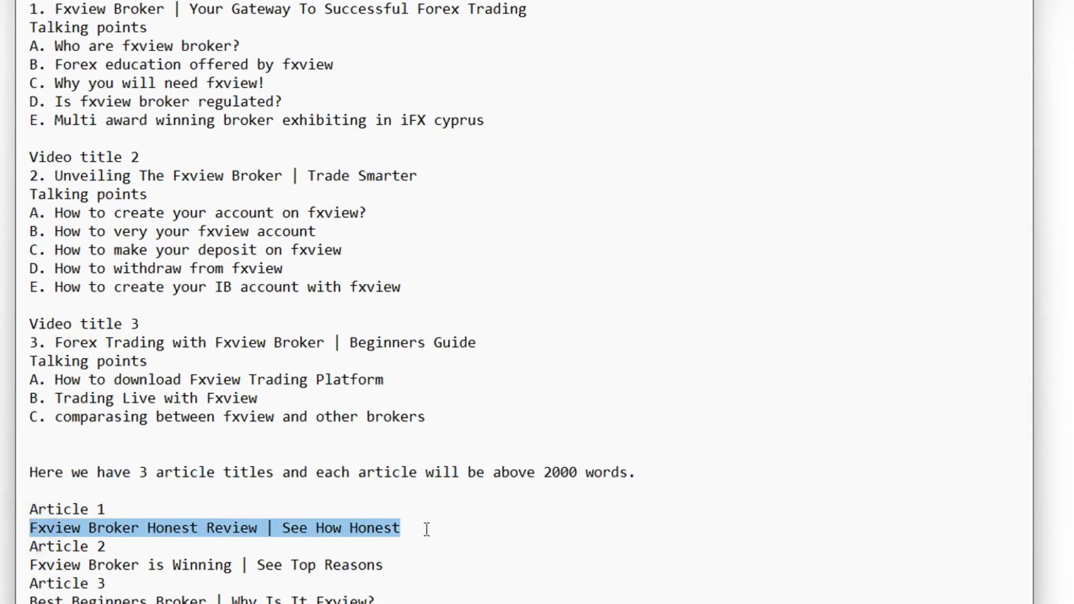
pyautogui.rightClick(313, 533)
pyautogui.click(407, 264)
pyautogui.hotkey('alt', 'Tab')
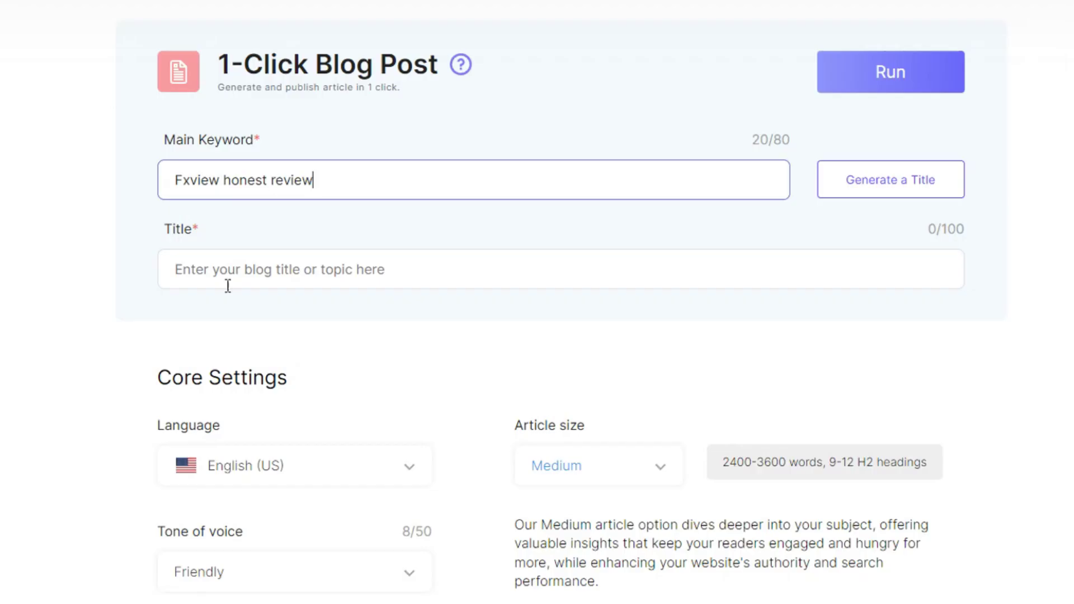
pyautogui.click(217, 272)
pyautogui.hotkey('ctrl', 'v')
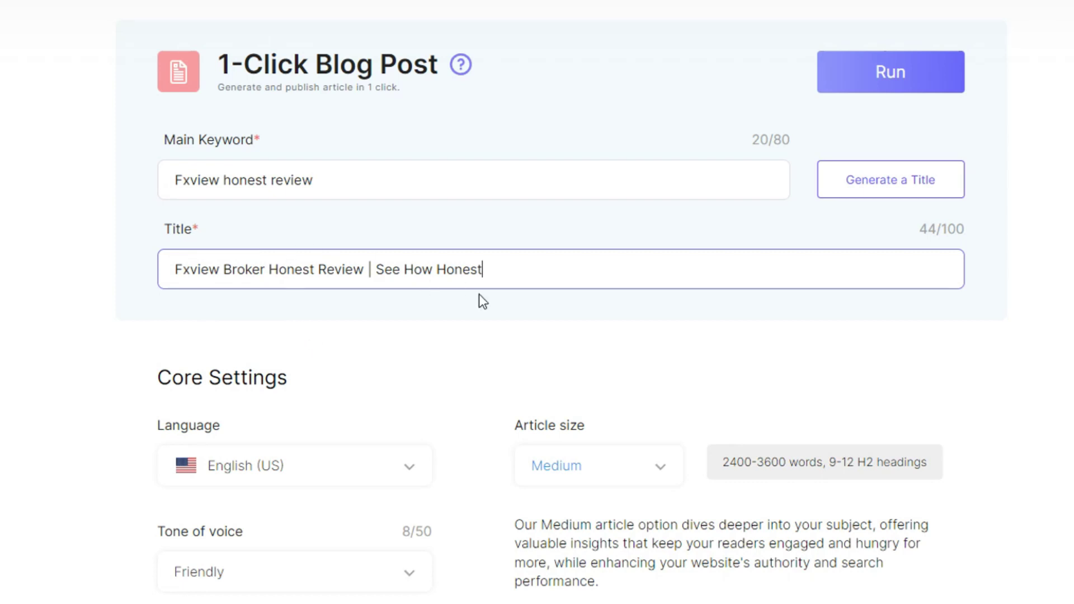
# - Set the article size to Large
pyautogui.scroll(-1, 427, 391)
pyautogui.scroll(-3, 429, 365)
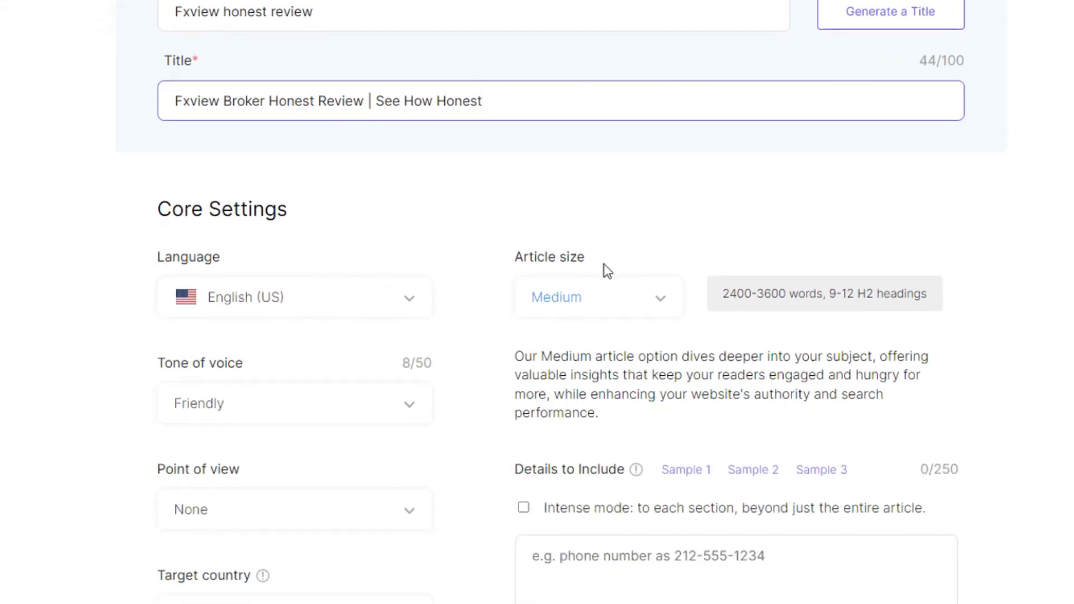
pyautogui.click(660, 299)
pyautogui.click(573, 442)
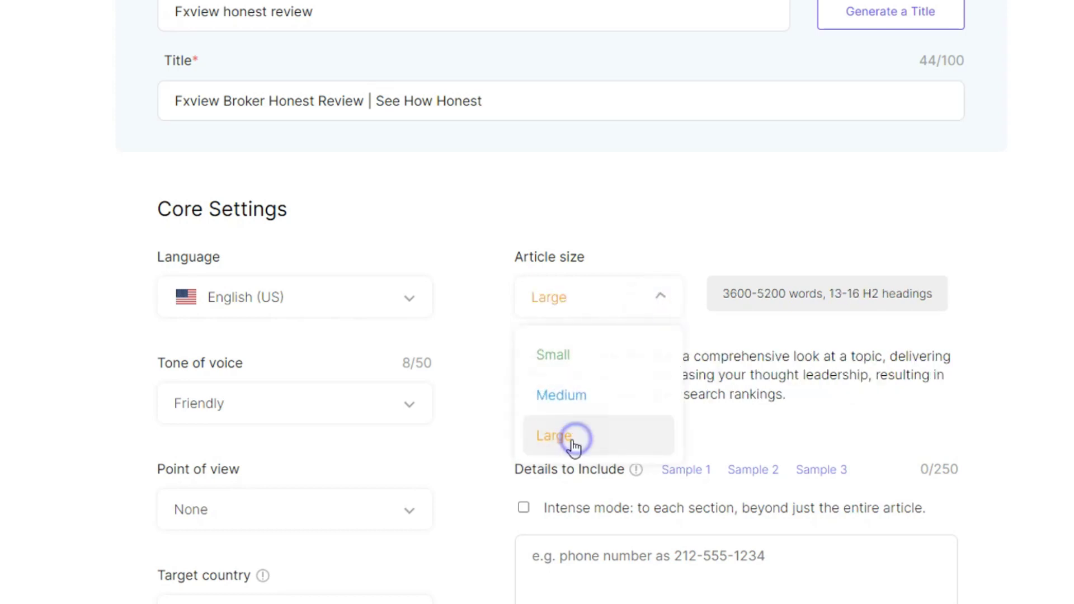
pyautogui.moveTo(728, 298); pyautogui.dragTo(847, 313)
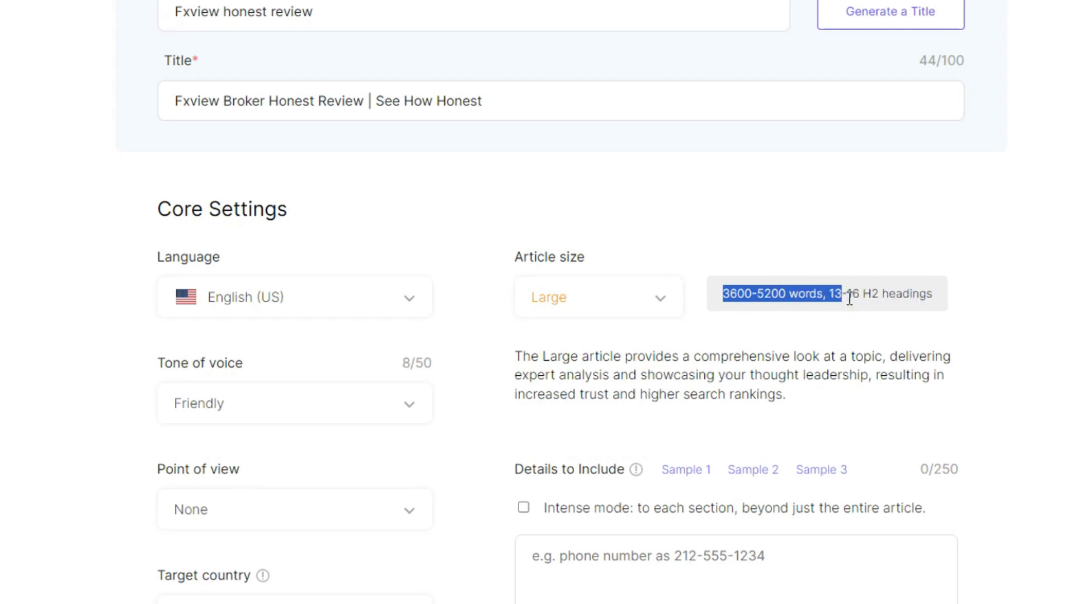
pyautogui.click(846, 295)
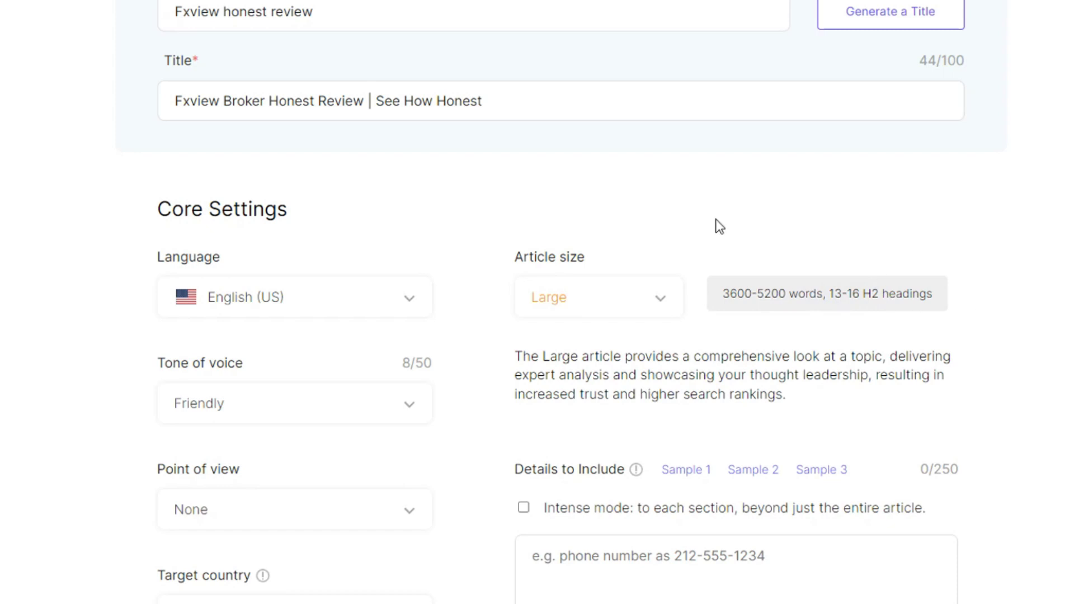
# - Choose Professional as the tone of voice
pyautogui.scroll(-2, 503, 255)
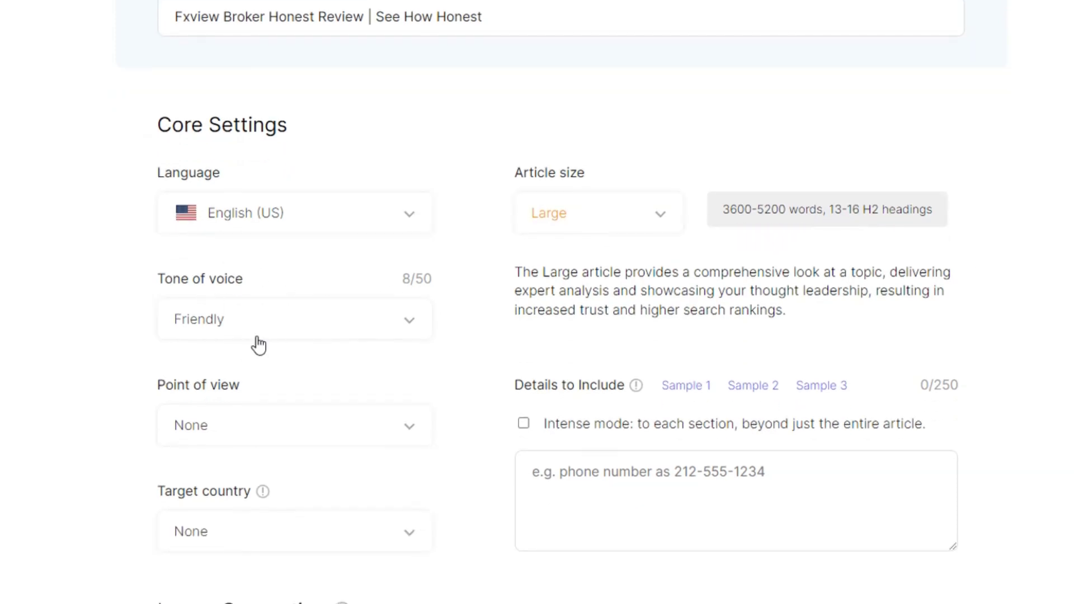
pyautogui.click(401, 326)
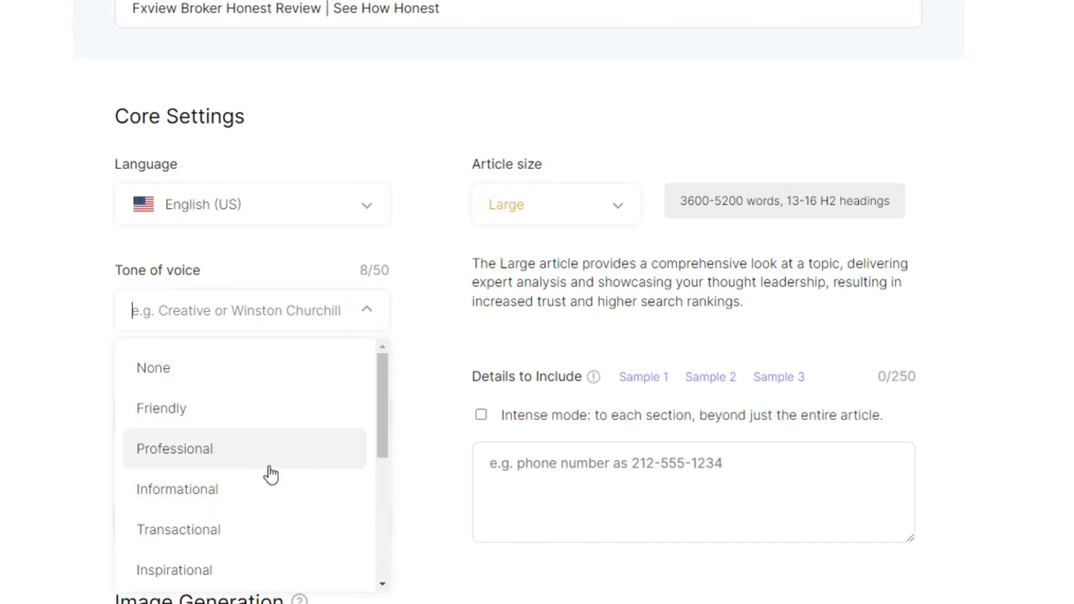
pyautogui.scroll(-2, 235, 515)
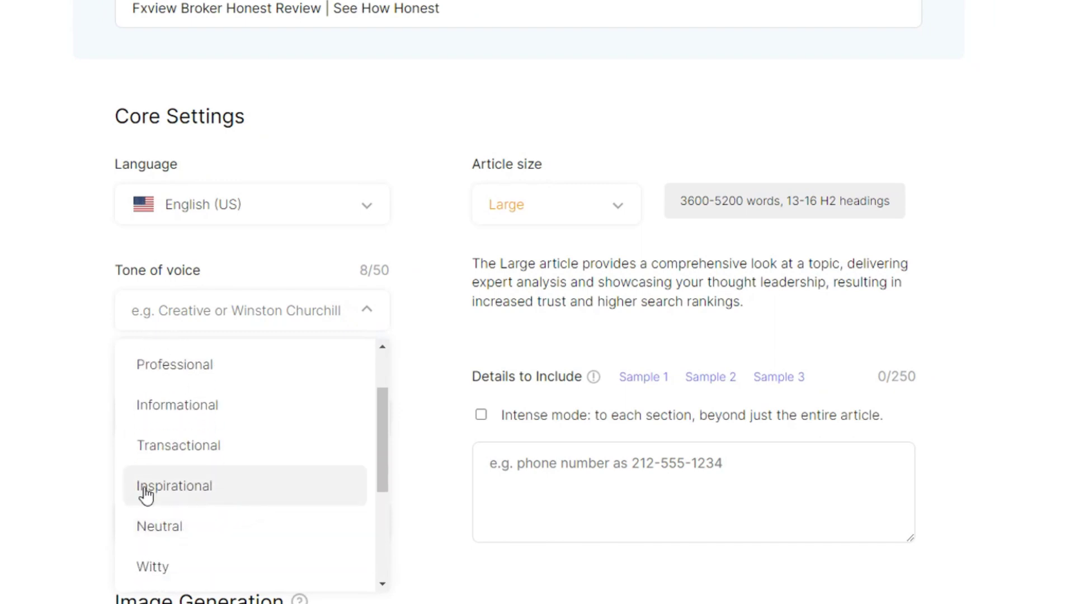
pyautogui.scroll(-2, 213, 482)
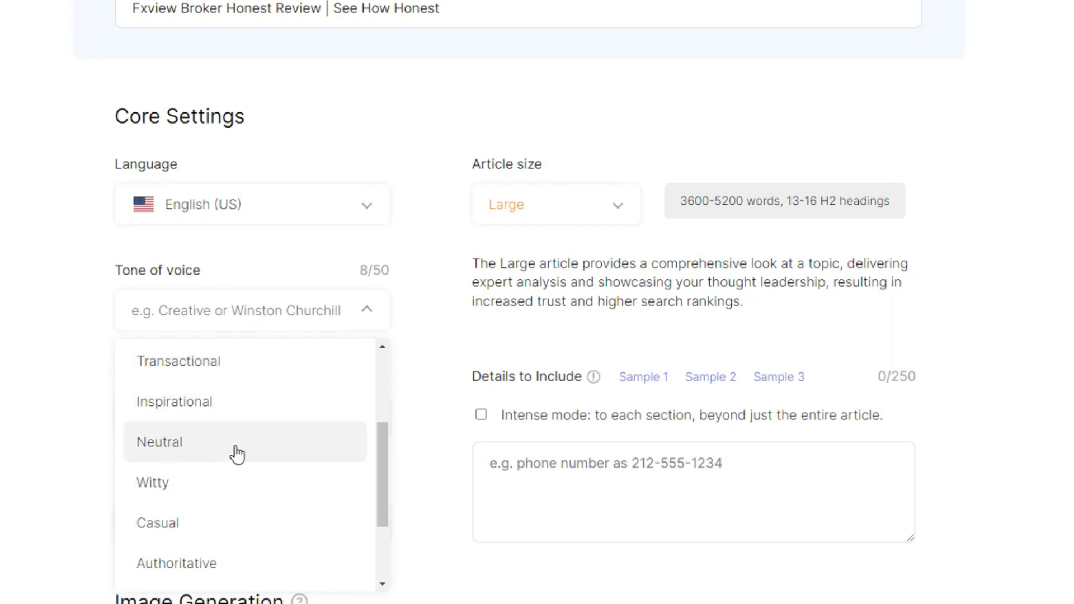
pyautogui.scroll(-3, 262, 496)
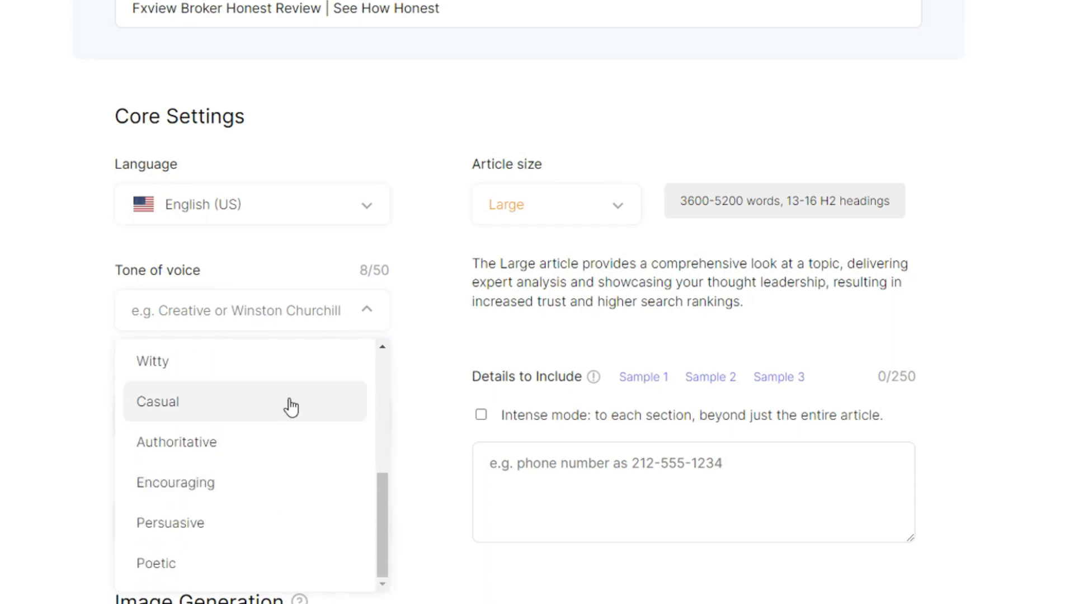
pyautogui.scroll(-1, 263, 482)
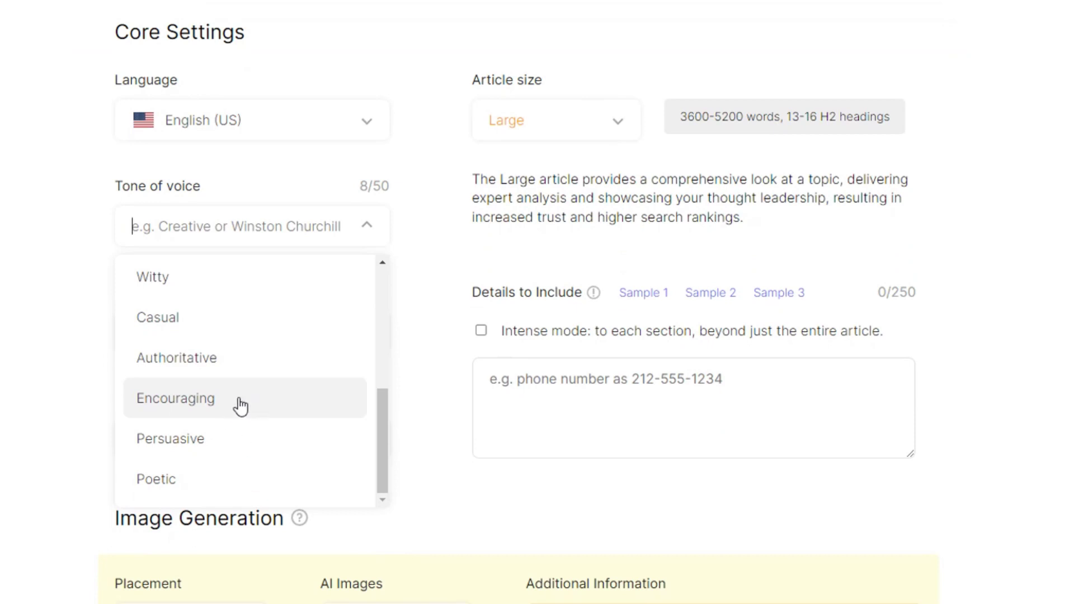
pyautogui.scroll(3, 247, 440)
pyautogui.scroll(3, 247, 440)
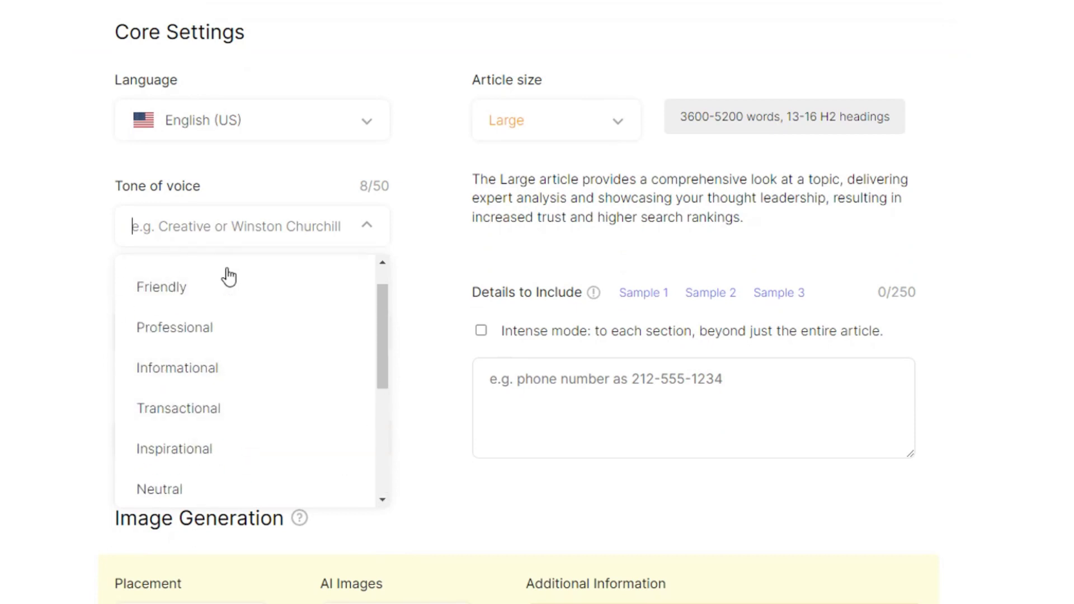
pyautogui.click(211, 335)
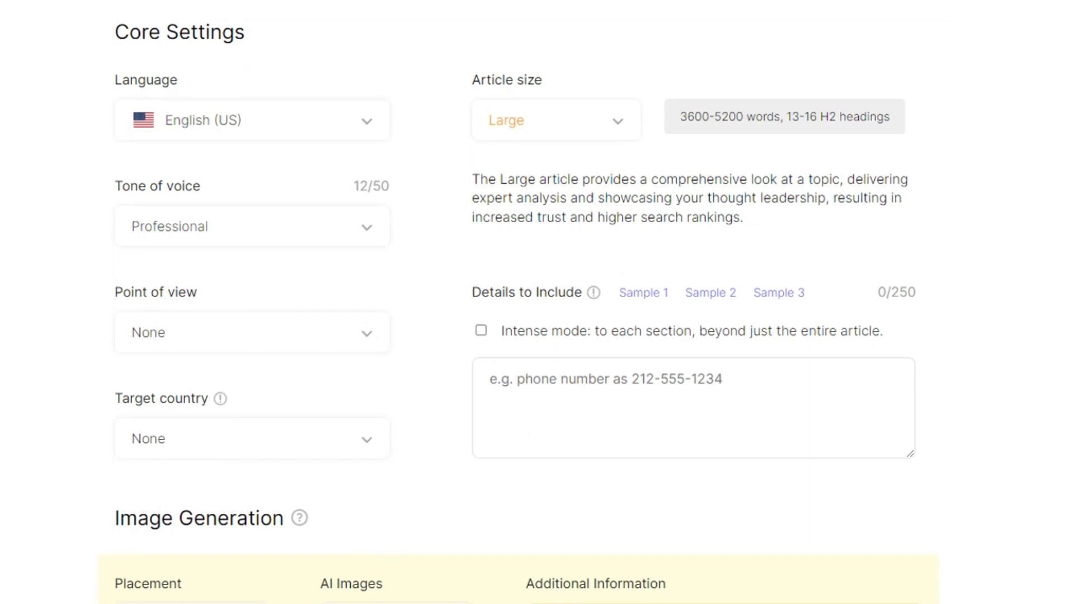
# - Set the point of view to First person singular
pyautogui.click(298, 348)
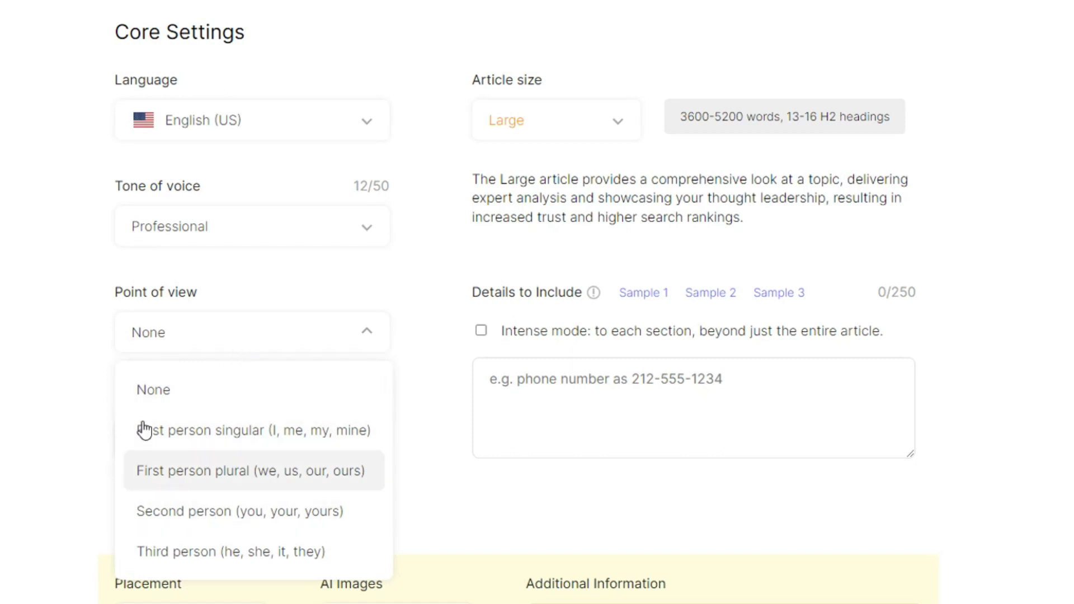
pyautogui.scroll(-2, 528, 238)
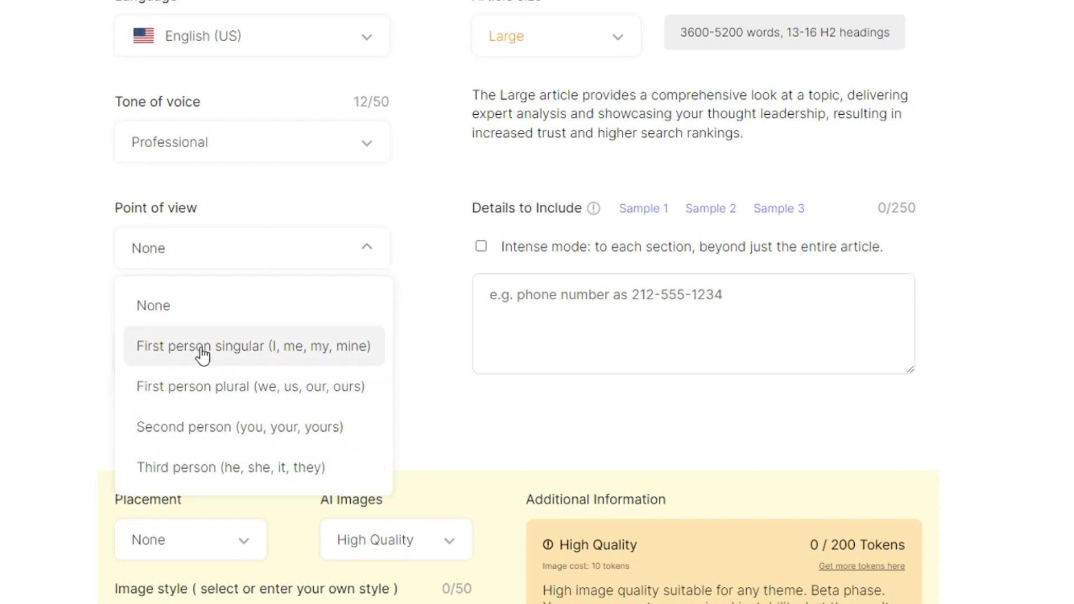
pyautogui.click(263, 347)
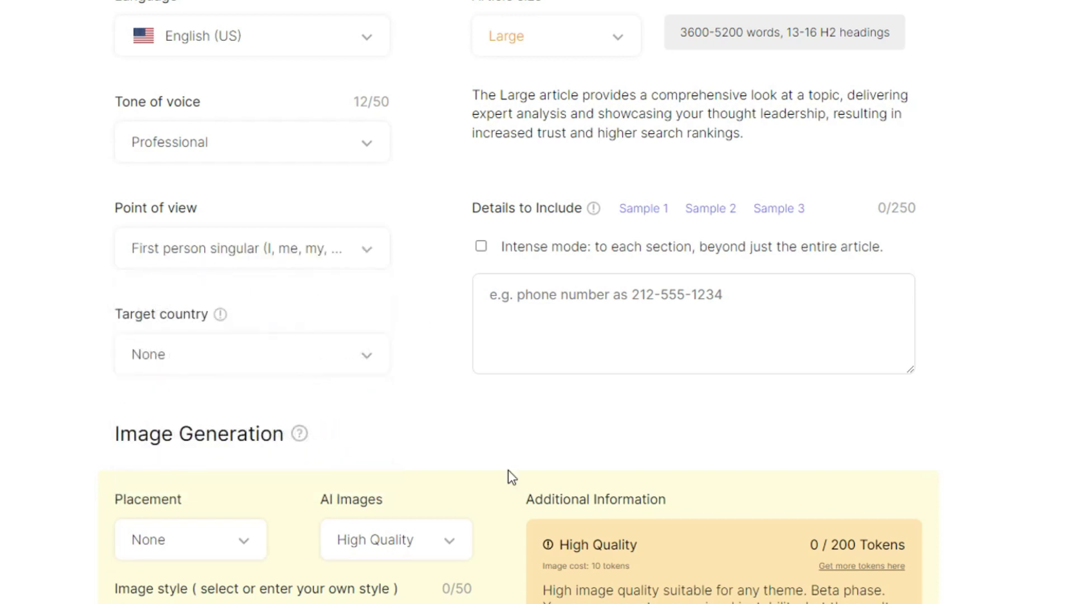
# - Leave the target country at None after briefly trying United States
pyautogui.click(265, 355)
pyautogui.click(213, 454)
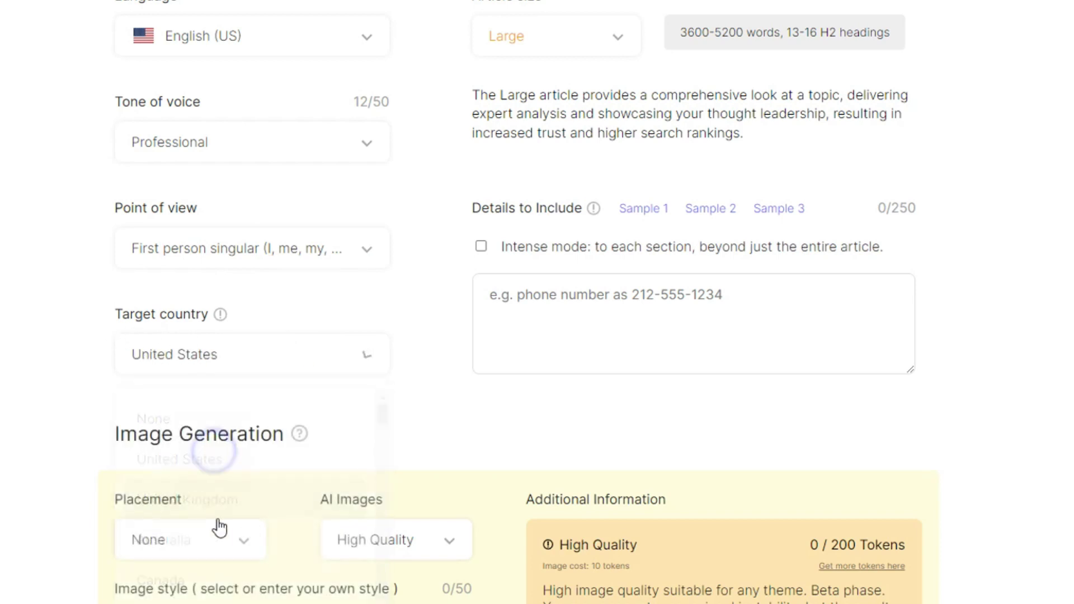
pyautogui.click(249, 364)
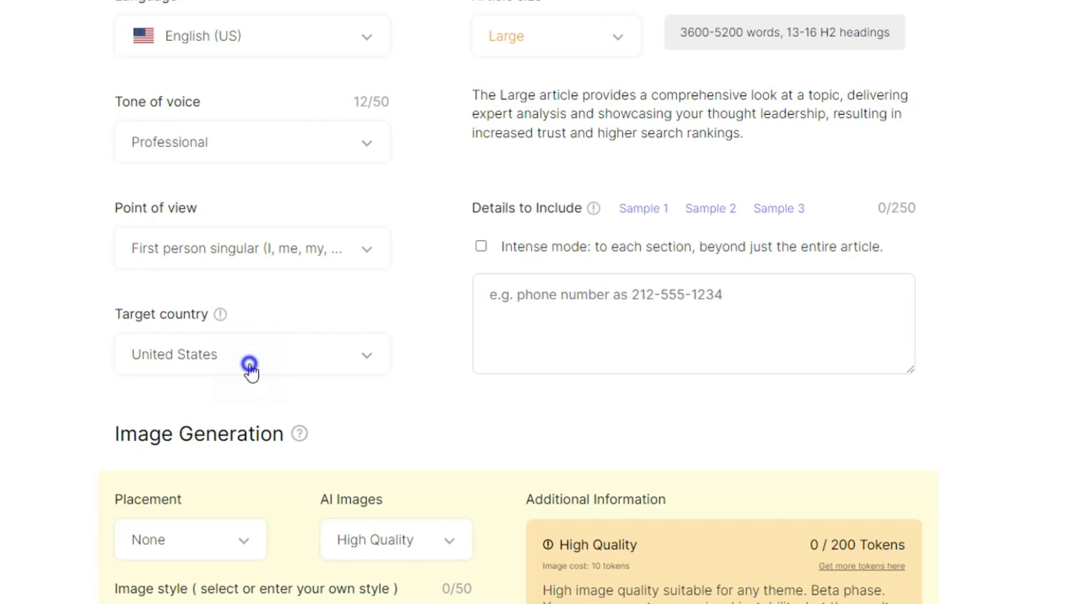
pyautogui.click(162, 402)
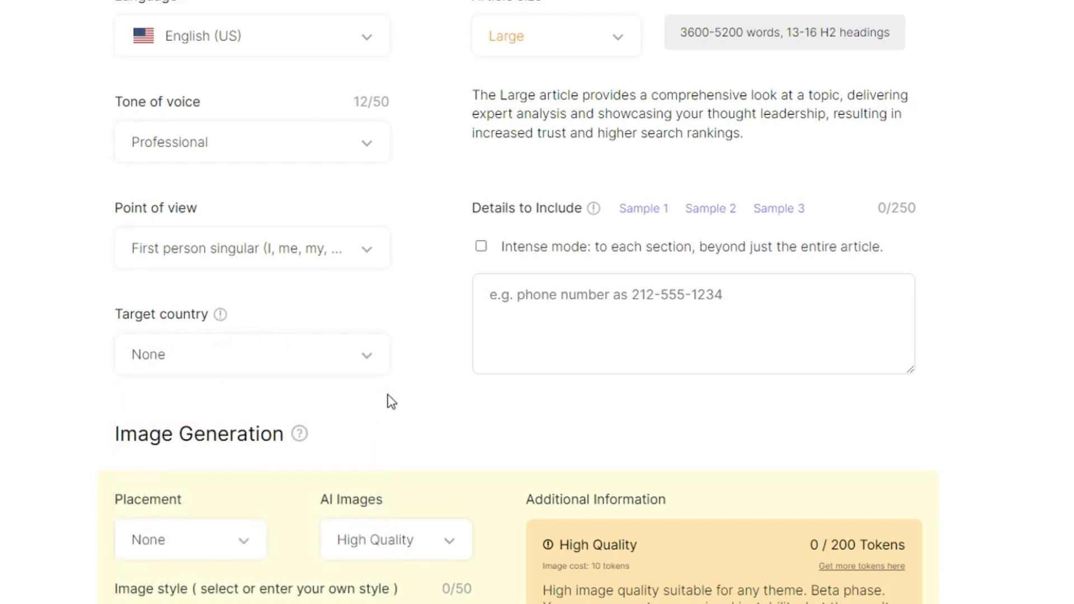
pyautogui.scroll(-3, 386, 380)
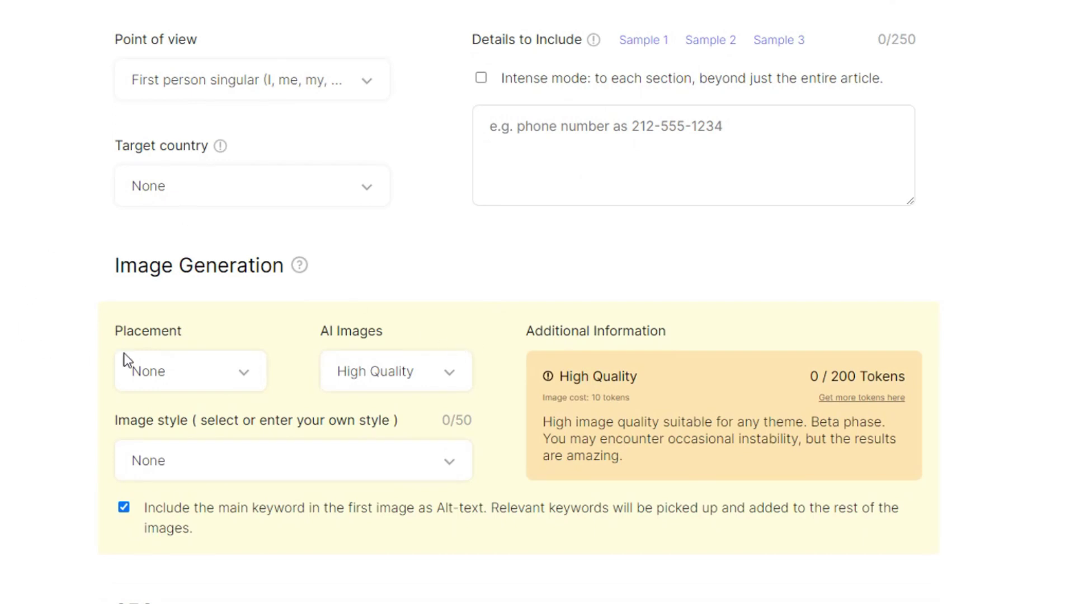
# - Set image placement to In Each Section instead of only after the H1
pyautogui.click(246, 385)
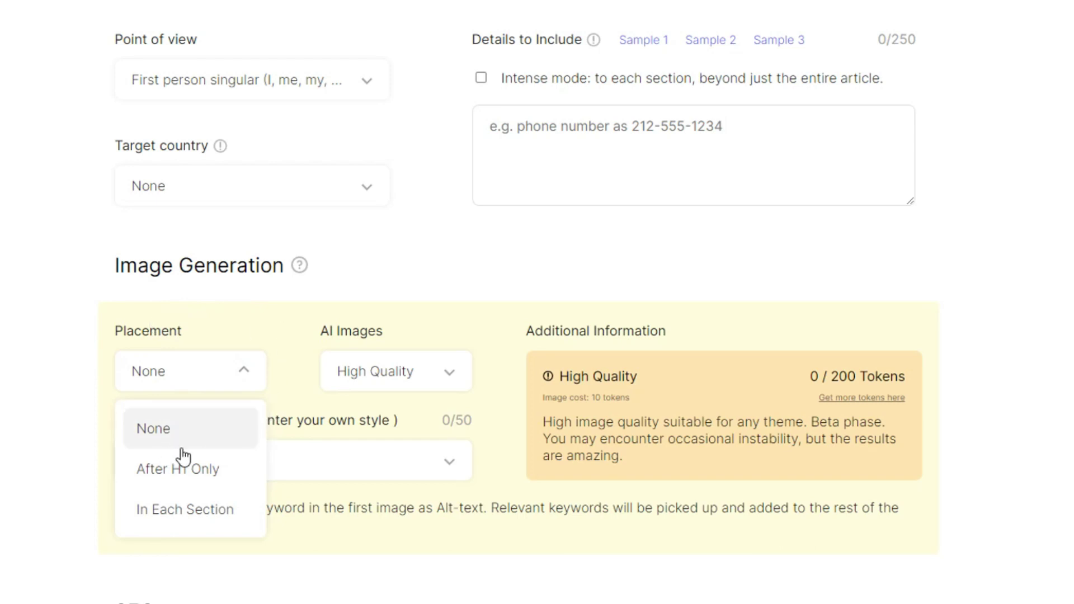
pyautogui.click(150, 471)
pyautogui.click(245, 372)
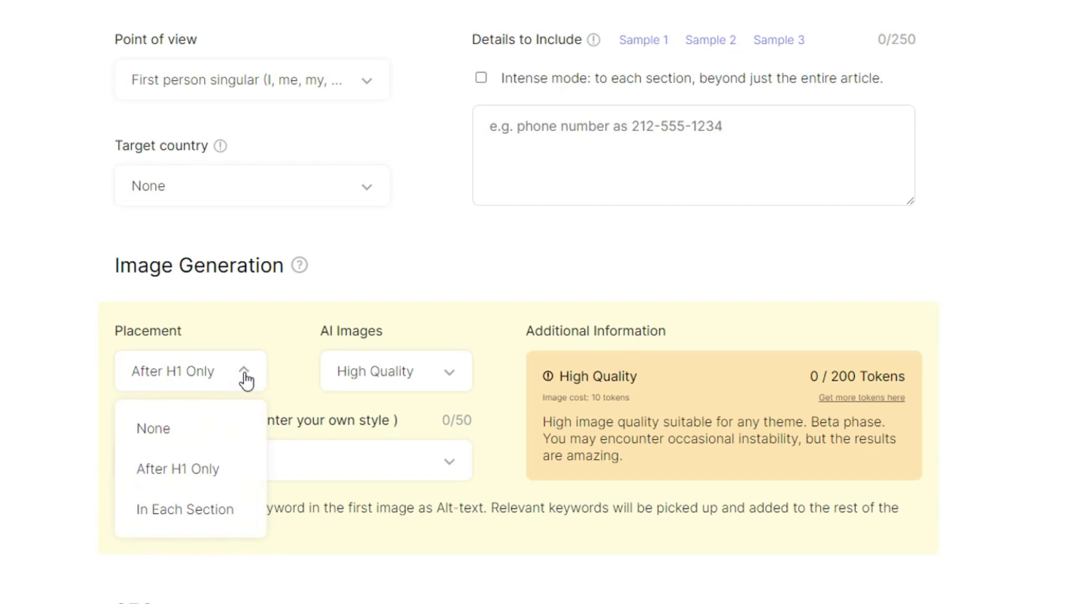
pyautogui.click(222, 518)
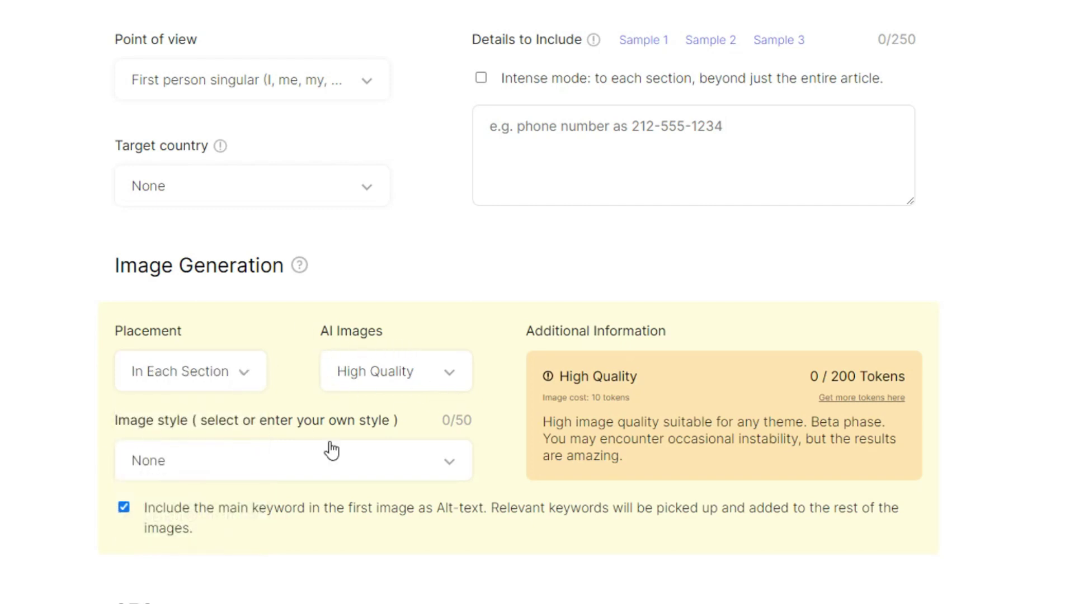
pyautogui.moveTo(119, 424); pyautogui.dragTo(278, 434)
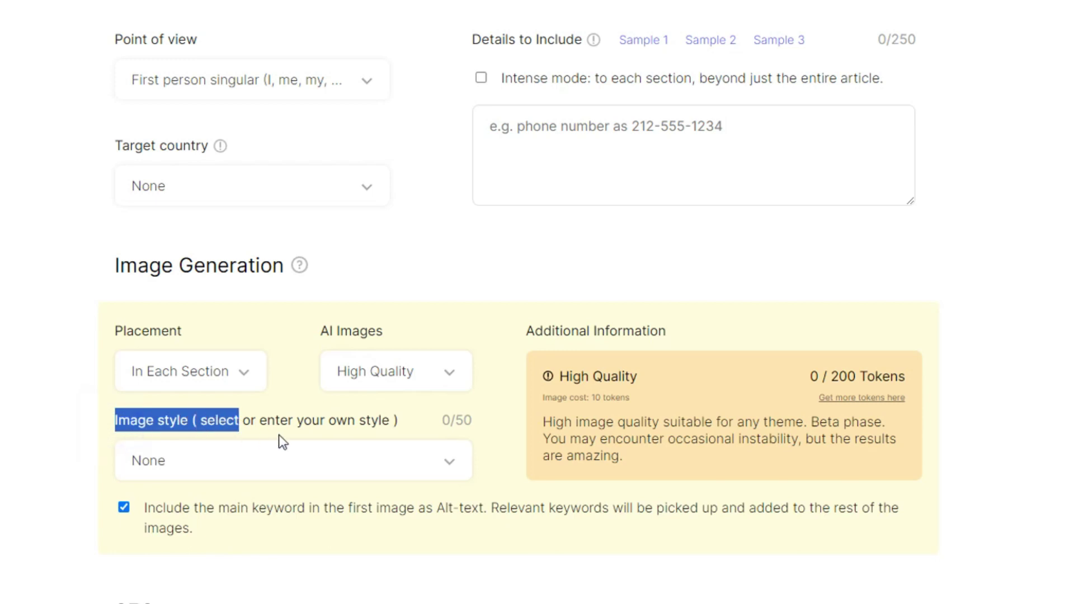
pyautogui.click(278, 434)
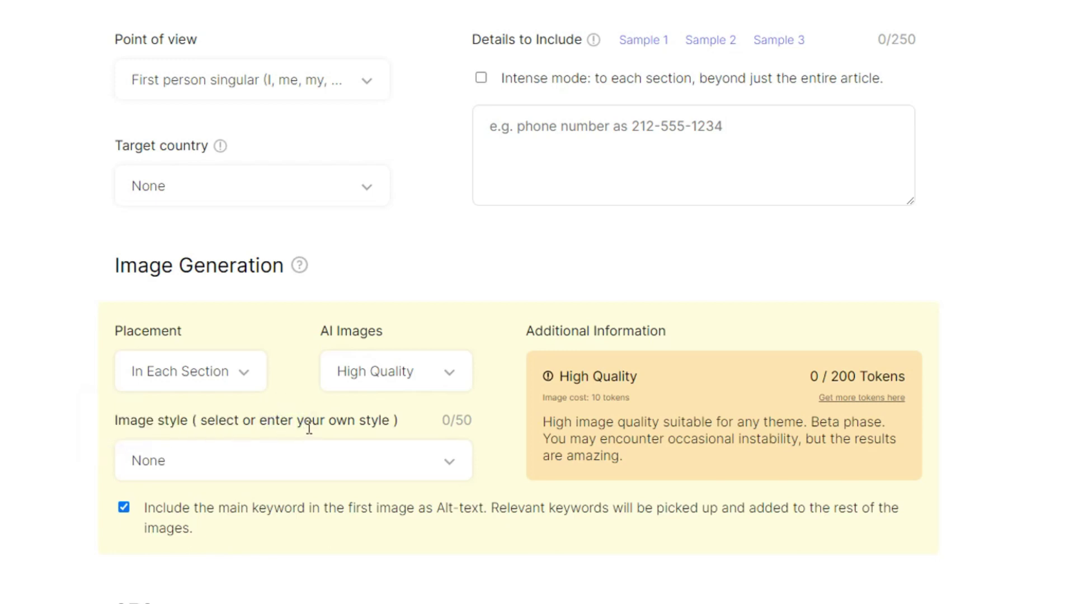
# - Choose Photo as the image style
pyautogui.click(452, 467)
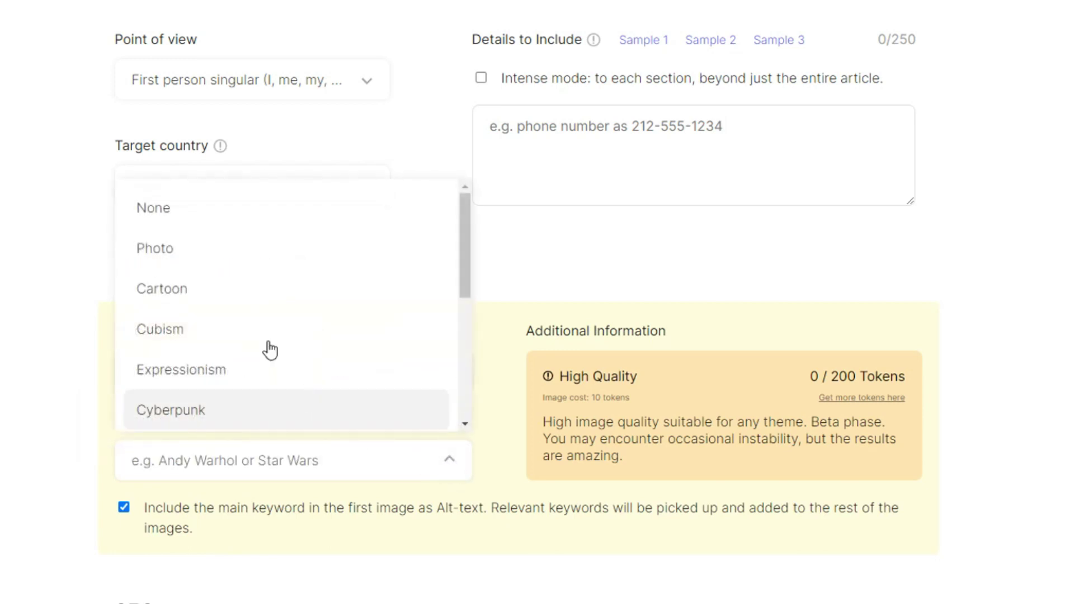
pyautogui.scroll(-5, 287, 259)
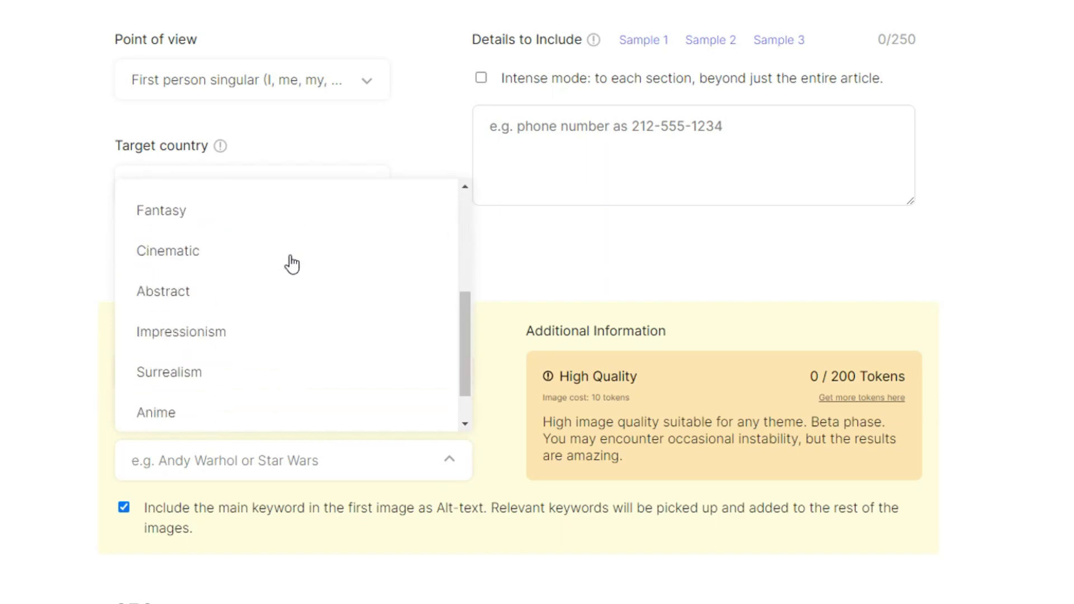
pyautogui.scroll(-5, 356, 358)
pyautogui.scroll(8, 319, 391)
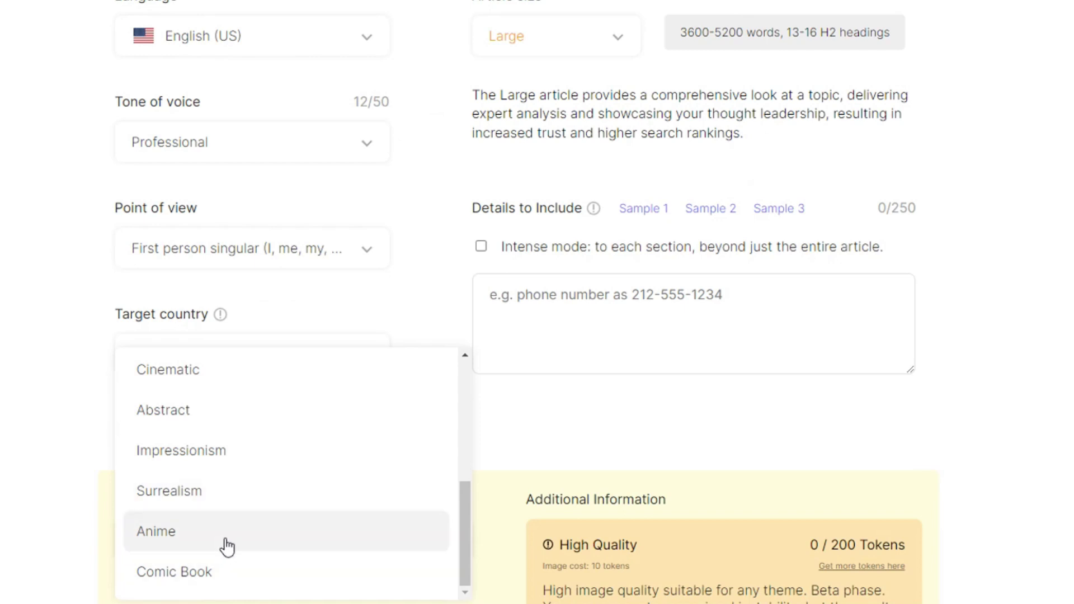
pyautogui.scroll(4, 239, 432)
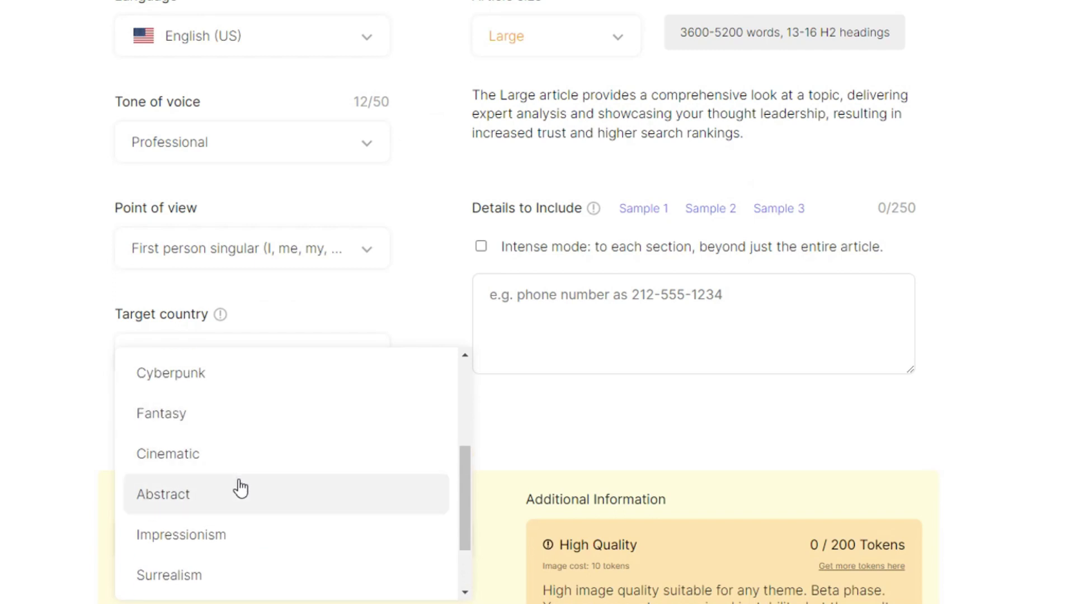
pyautogui.scroll(3, 214, 403)
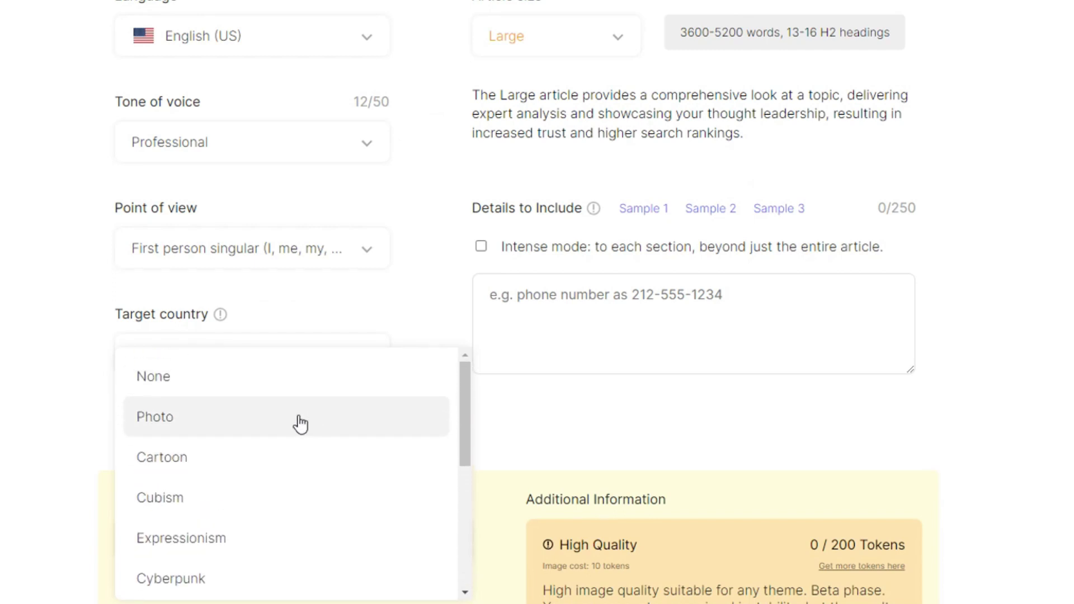
pyautogui.click(212, 424)
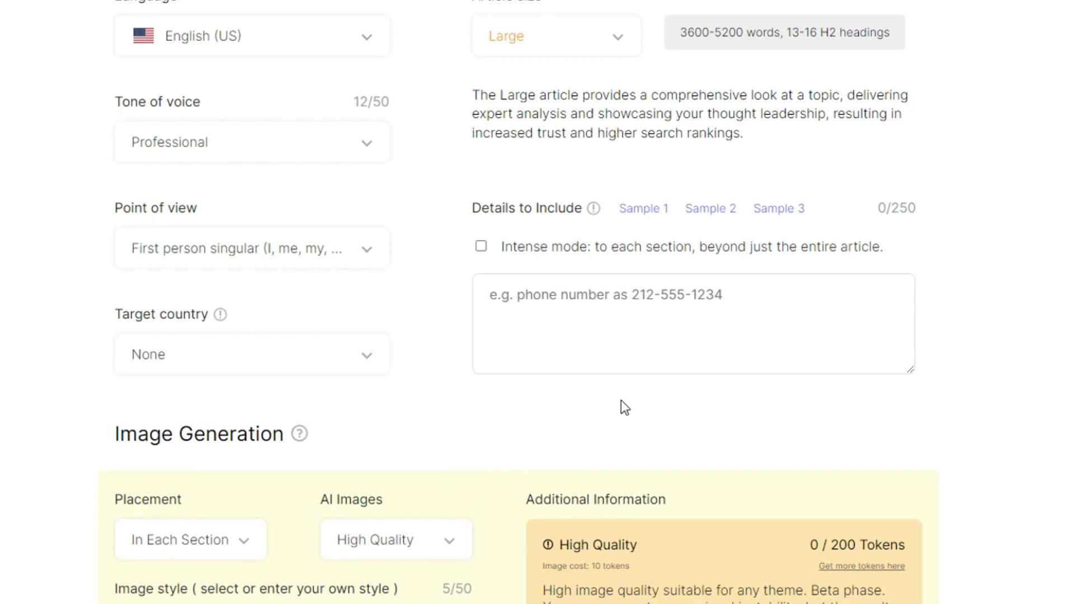
pyautogui.scroll(-2, 435, 490)
pyautogui.scroll(-4, 868, 373)
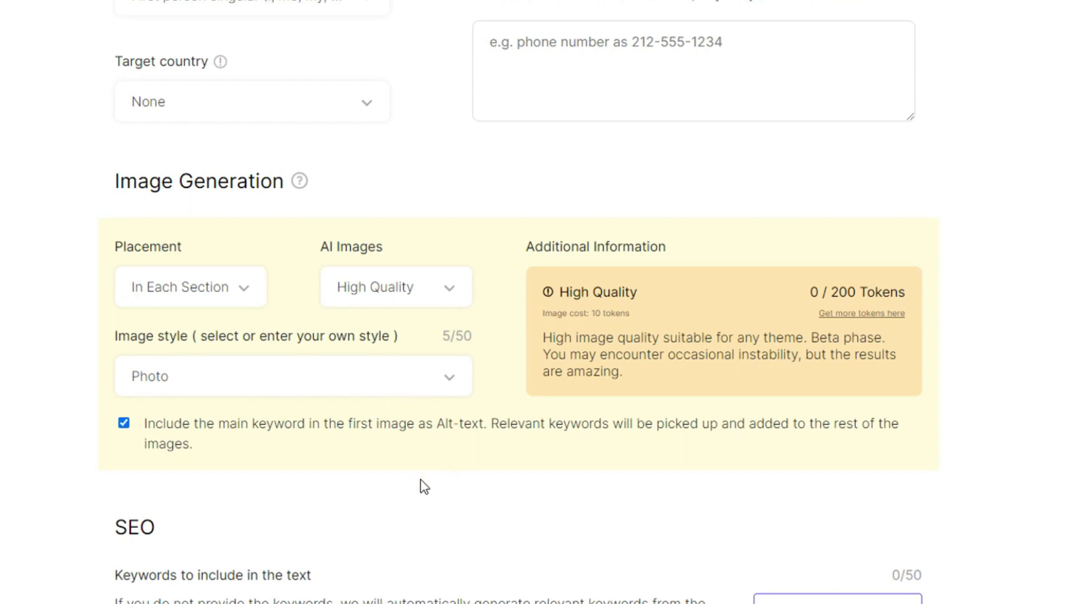
pyautogui.scroll(-5, 424, 488)
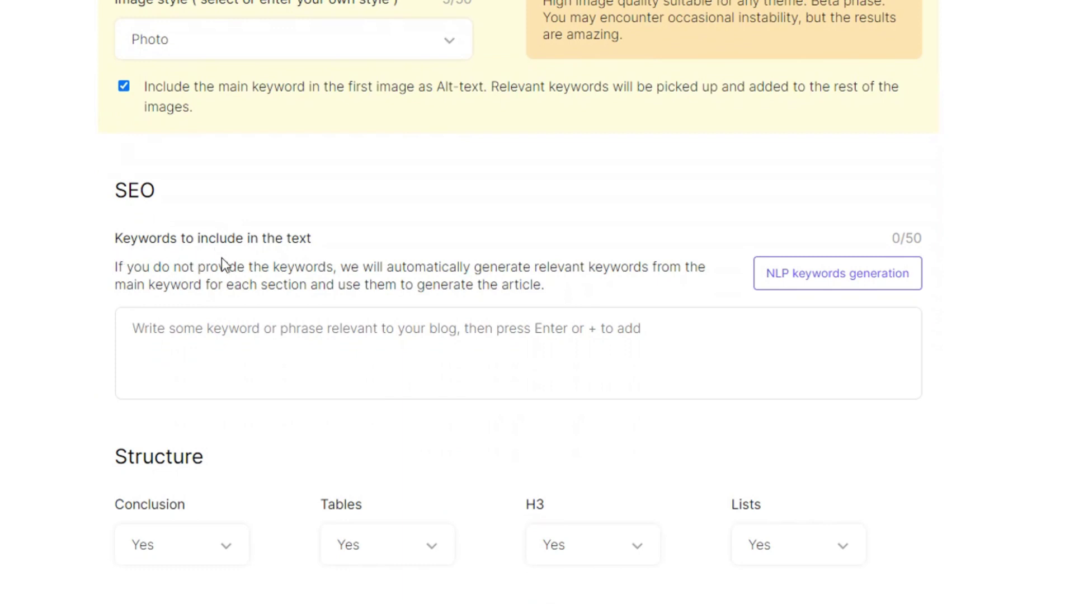
# - Add 'Fxview review' as a keyword, then NLP-generate related keywords for a list of 10
pyautogui.click(288, 334)
pyautogui.write('Fxview')
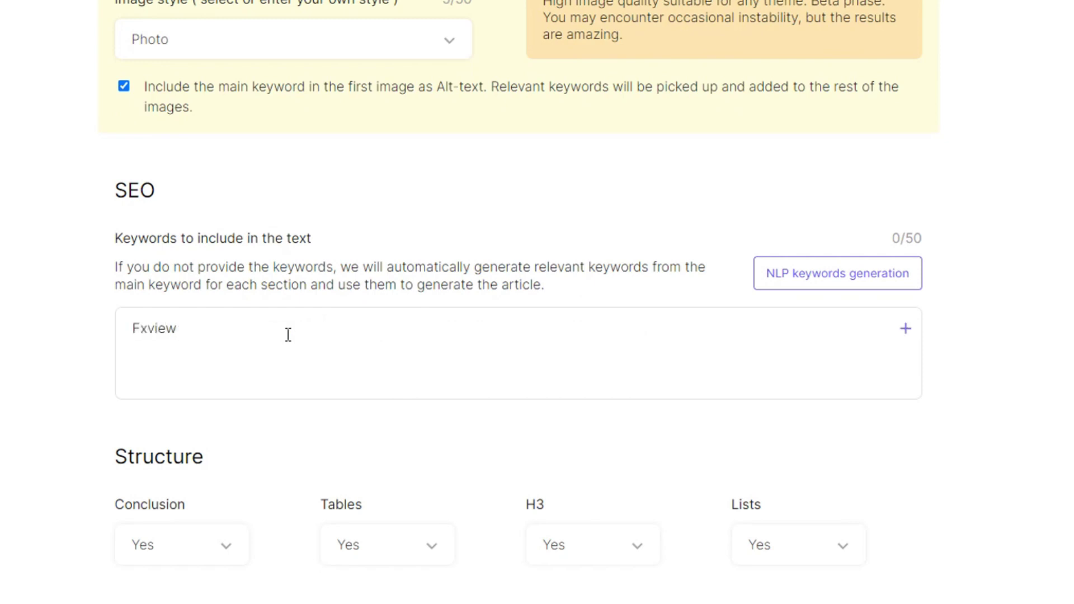
pyautogui.write(' review')
pyautogui.click(906, 329)
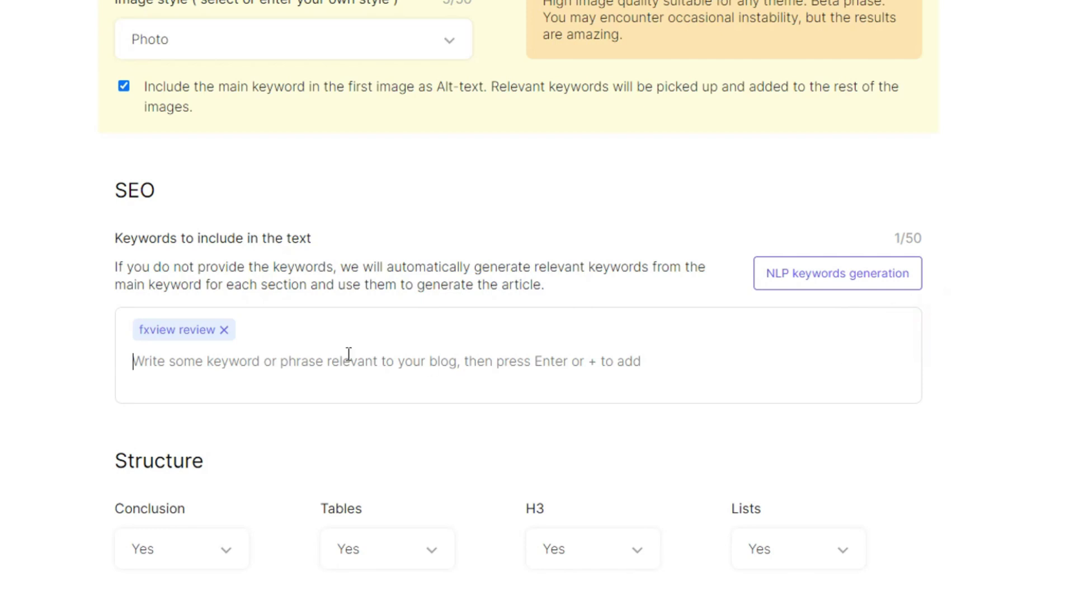
pyautogui.click(795, 280)
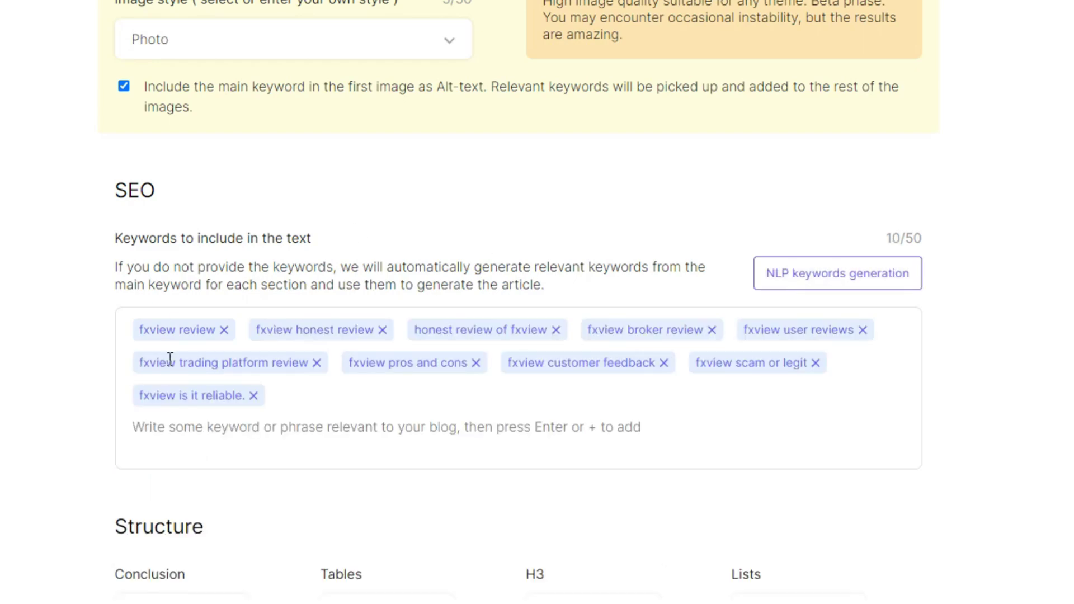
pyautogui.scroll(-5, 616, 406)
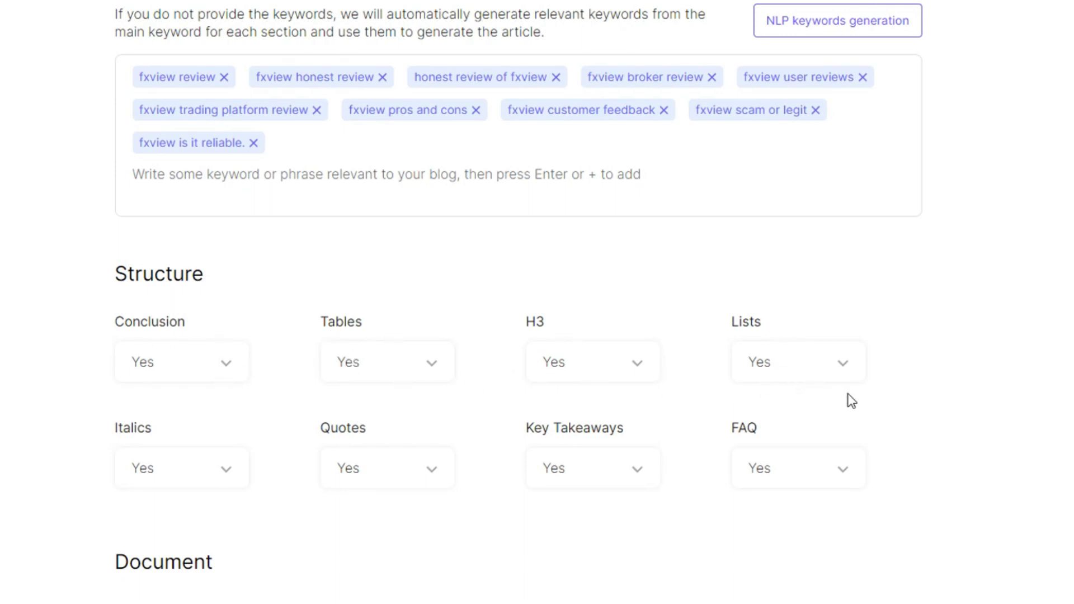
pyautogui.click(218, 473)
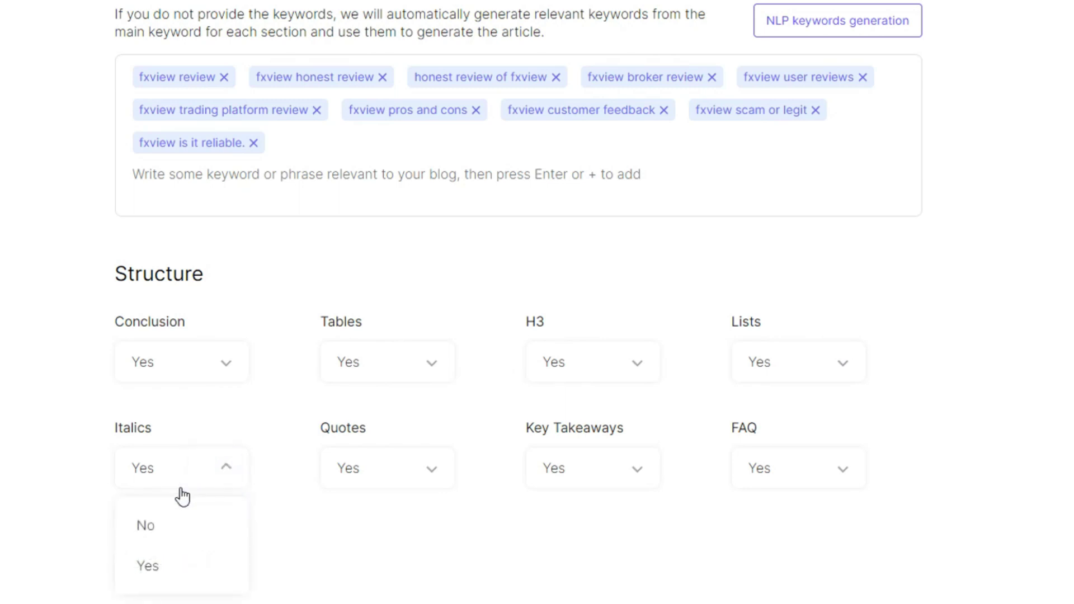
pyautogui.click(176, 526)
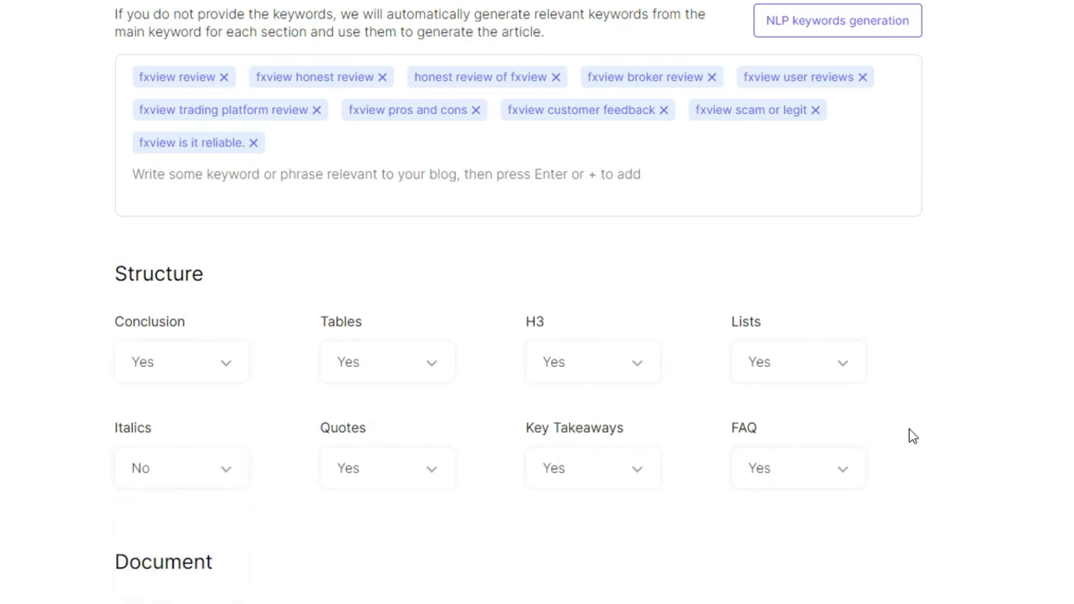
pyautogui.scroll(-7, 833, 517)
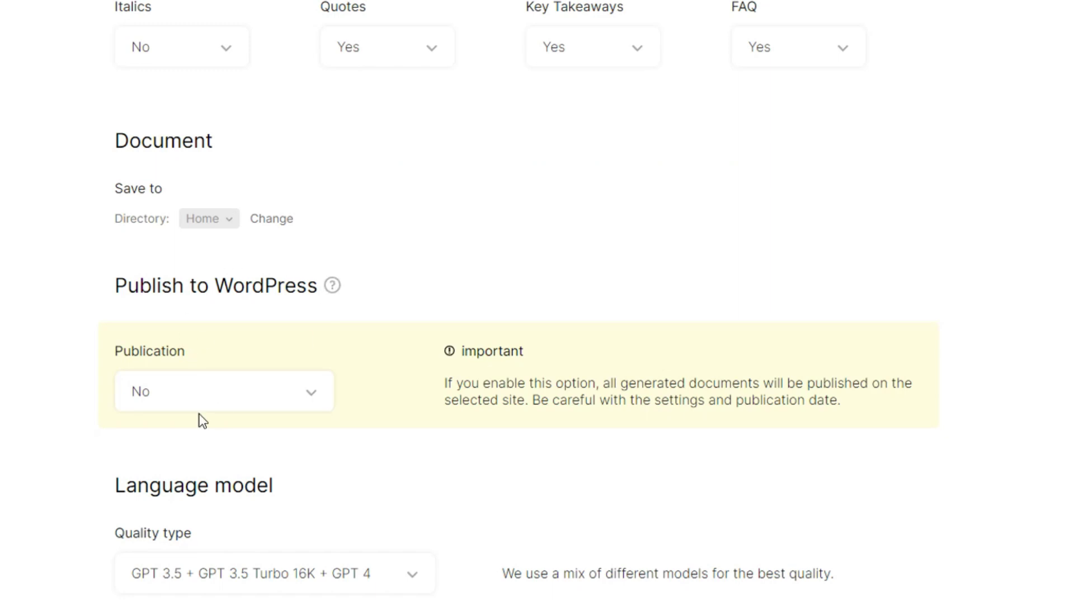
pyautogui.click(313, 394)
pyautogui.click(314, 391)
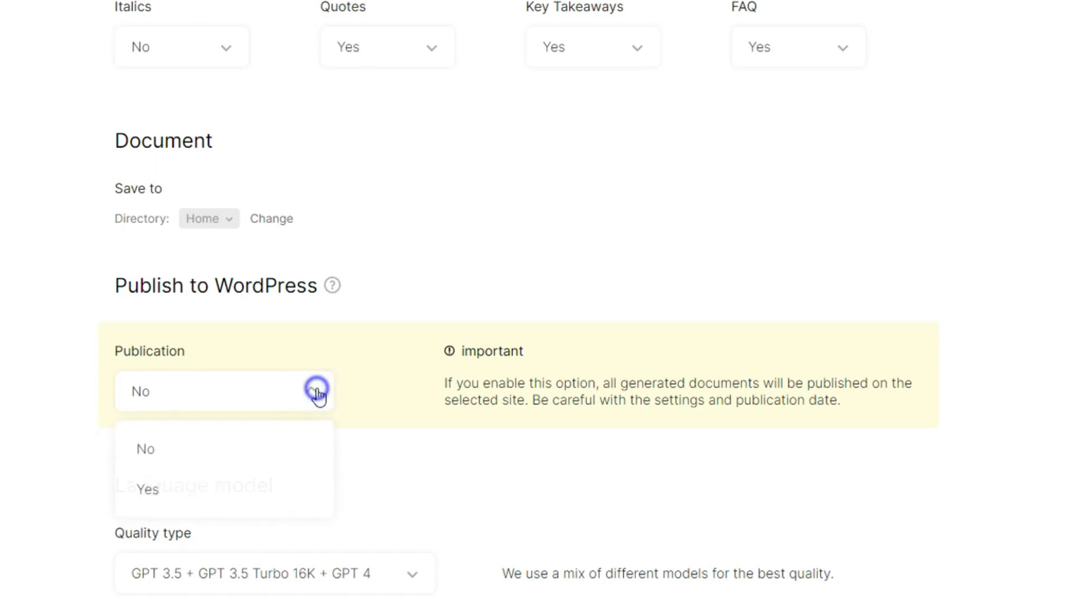
pyautogui.scroll(-2, 430, 275)
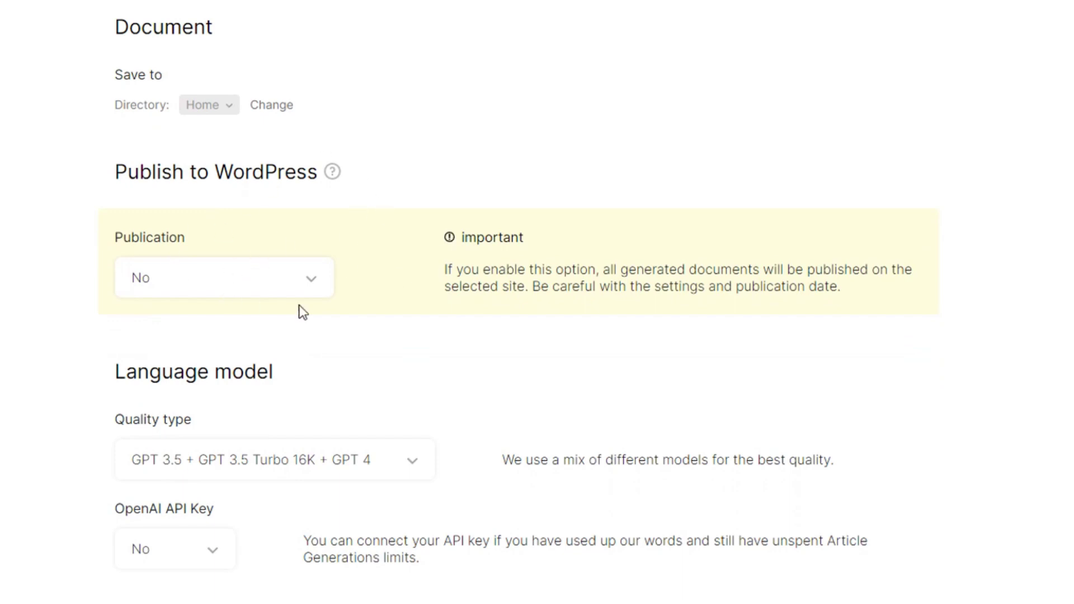
pyautogui.click(310, 280)
pyautogui.click(451, 167)
pyautogui.moveTo(98, 368); pyautogui.dragTo(379, 367)
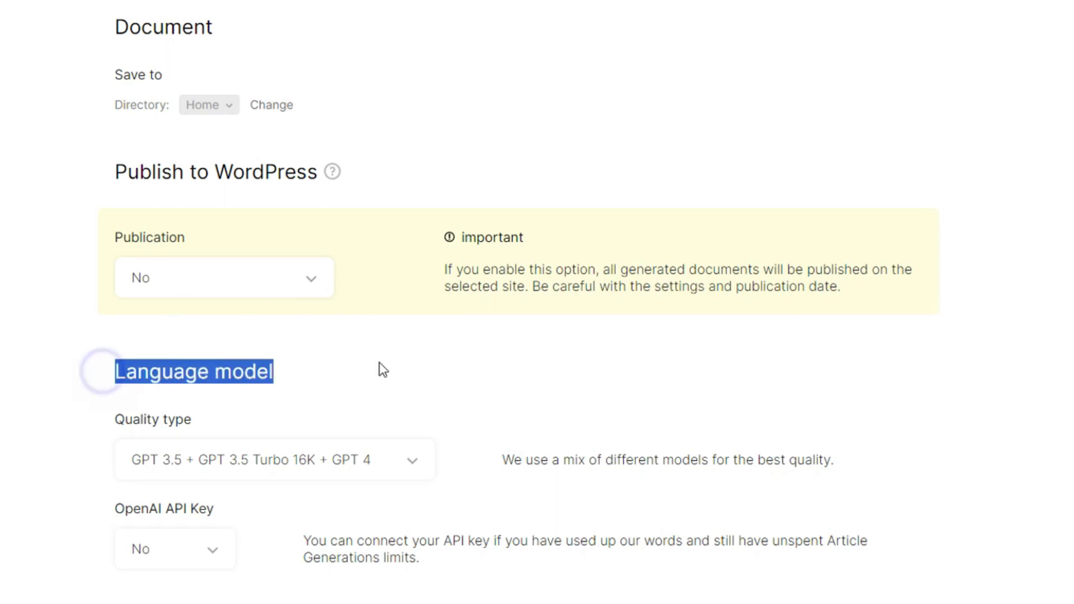
pyautogui.click(392, 371)
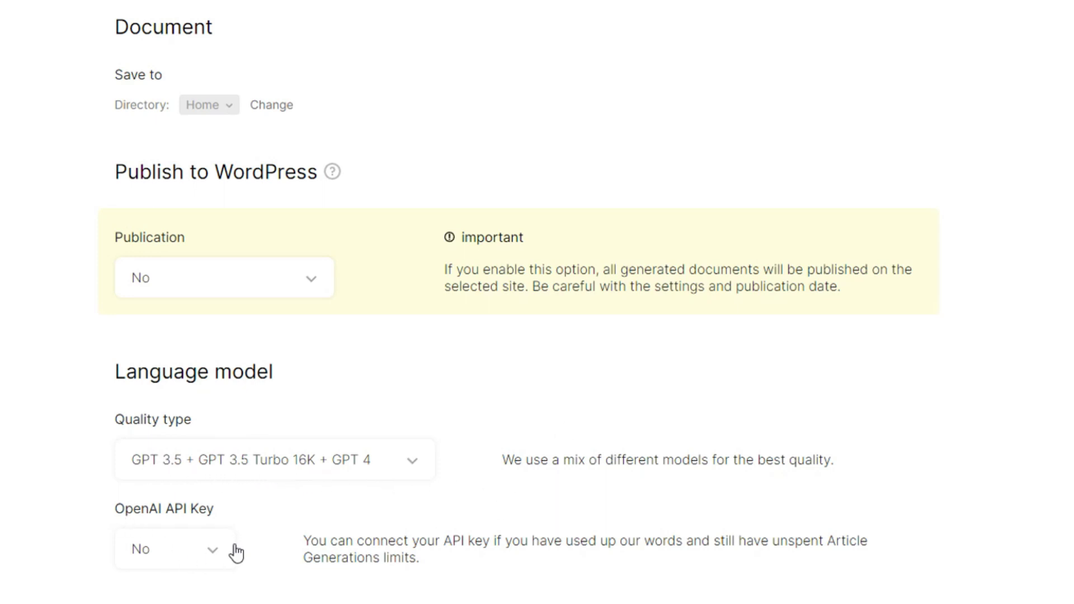
pyautogui.click(220, 560)
pyautogui.scroll(20, 648, 346)
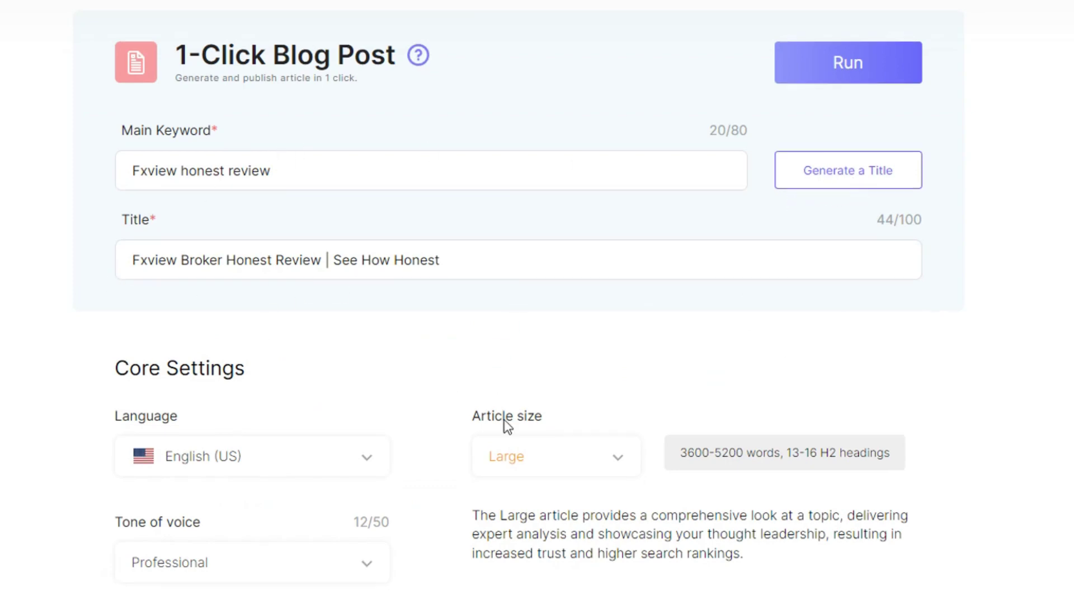
# - Run generation of the Fxview Broker Honest Review article until the Builder shows it completed
pyautogui.scroll(-5, 505, 426)
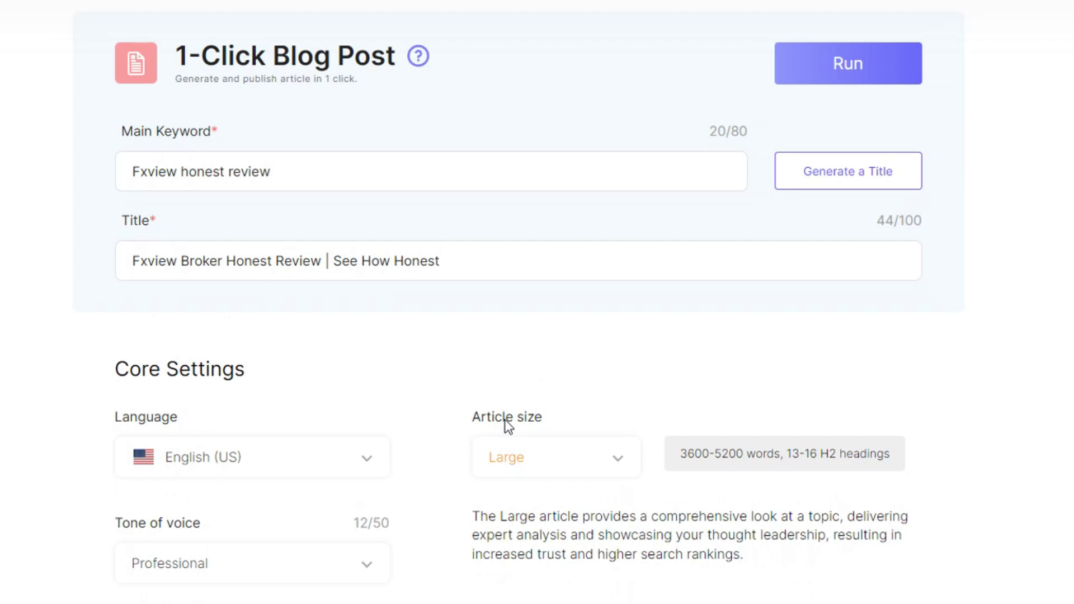
pyautogui.click(838, 78)
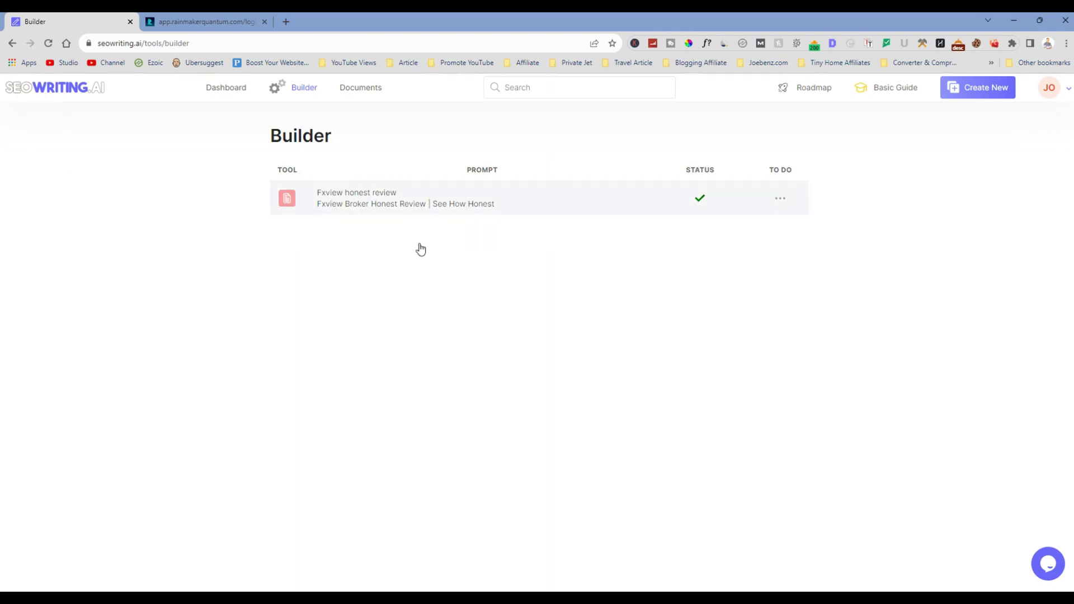
pyautogui.click(365, 201)
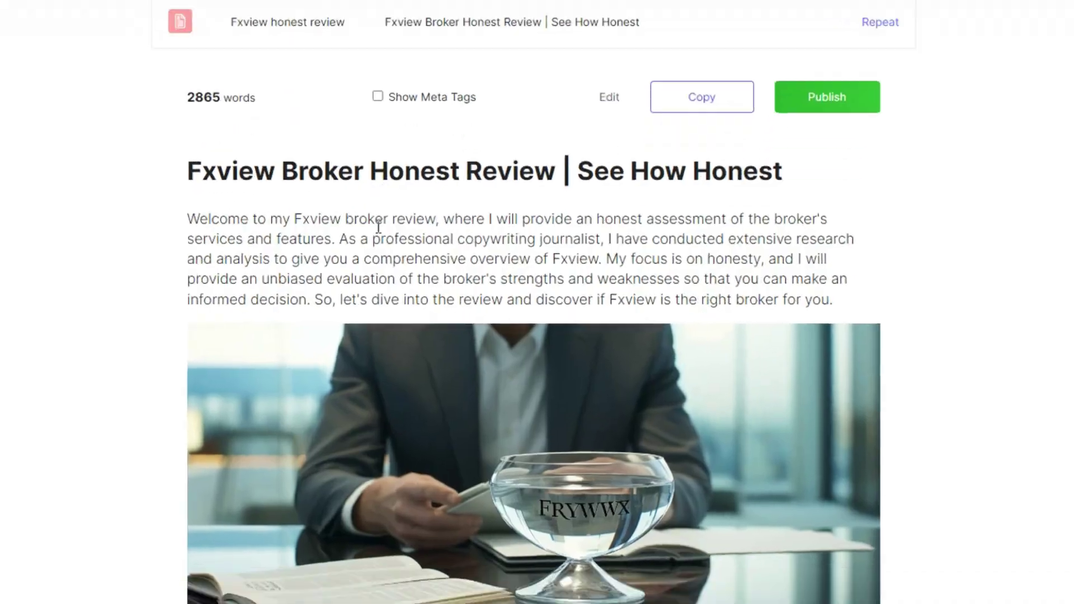
pyautogui.scroll(-5, 417, 291)
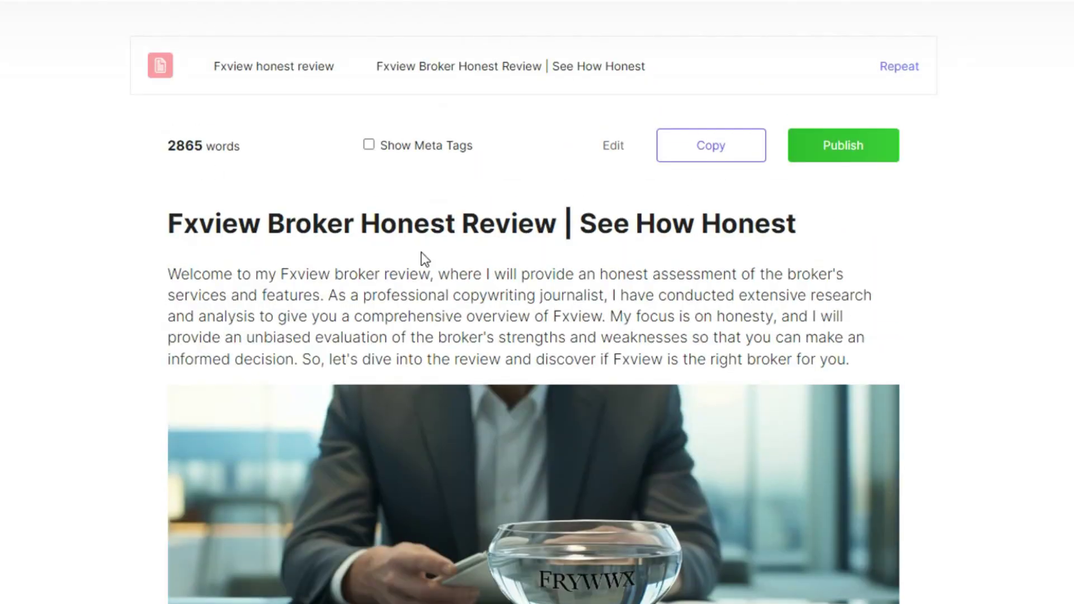
pyautogui.scroll(-5, 479, 268)
pyautogui.scroll(-12, 469, 304)
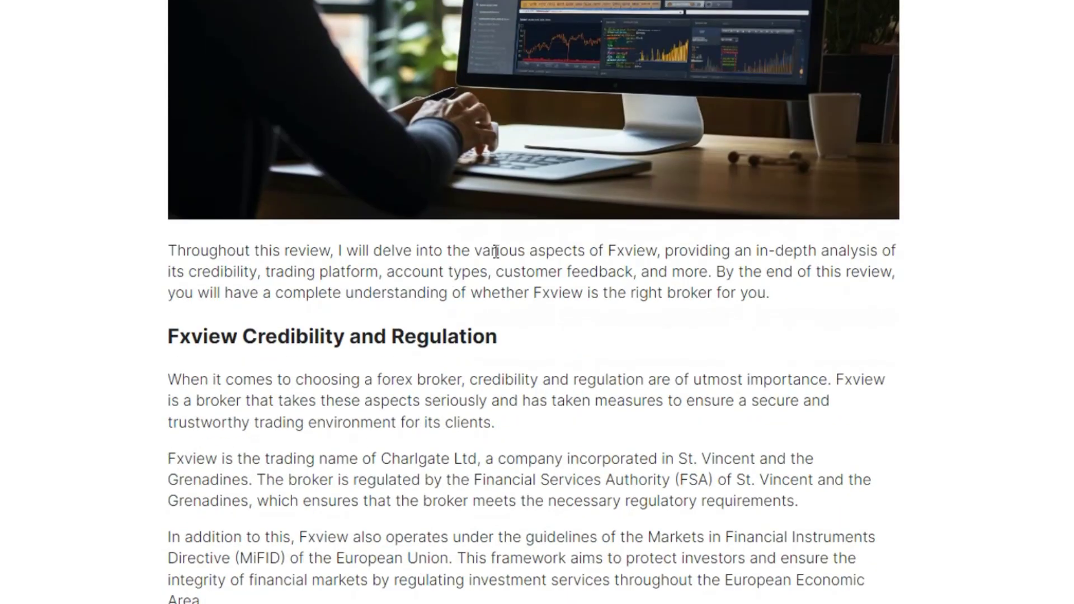
pyautogui.scroll(9, 378, 271)
pyautogui.scroll(15, 344, 252)
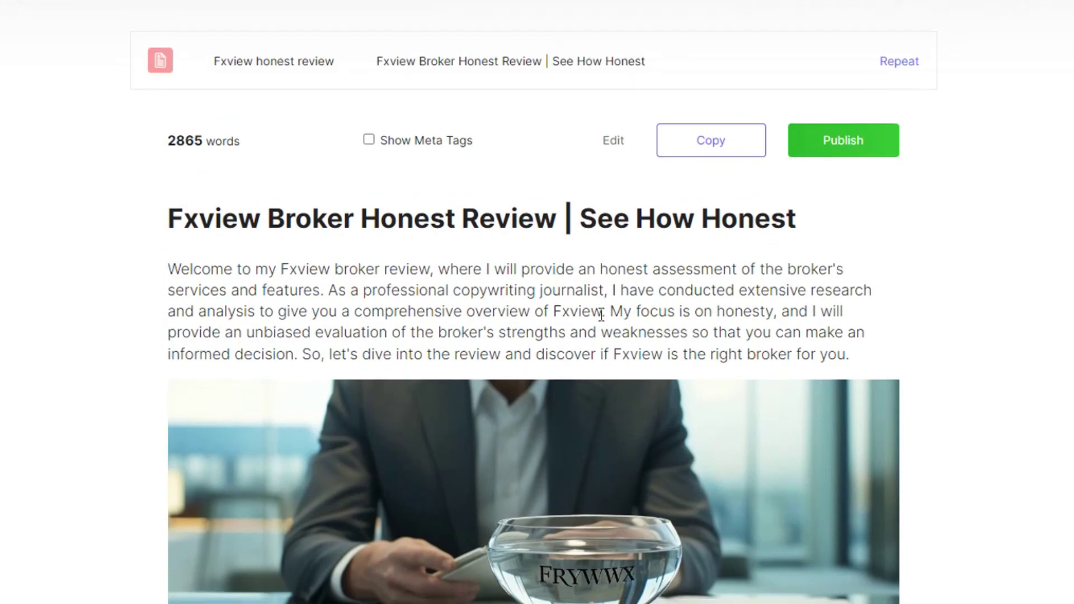
pyautogui.scroll(-3, 344, 264)
pyautogui.scroll(3, 343, 265)
pyautogui.moveTo(146, 224); pyautogui.dragTo(544, 237)
pyautogui.click(714, 294)
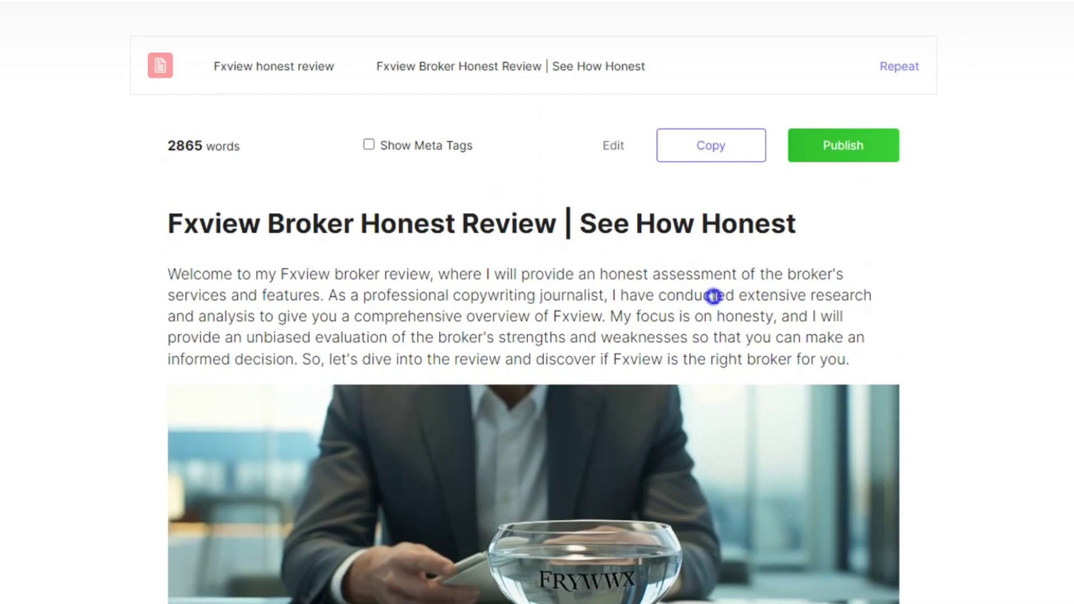
pyautogui.scroll(-10, 465, 227)
pyautogui.scroll(-1, 450, 256)
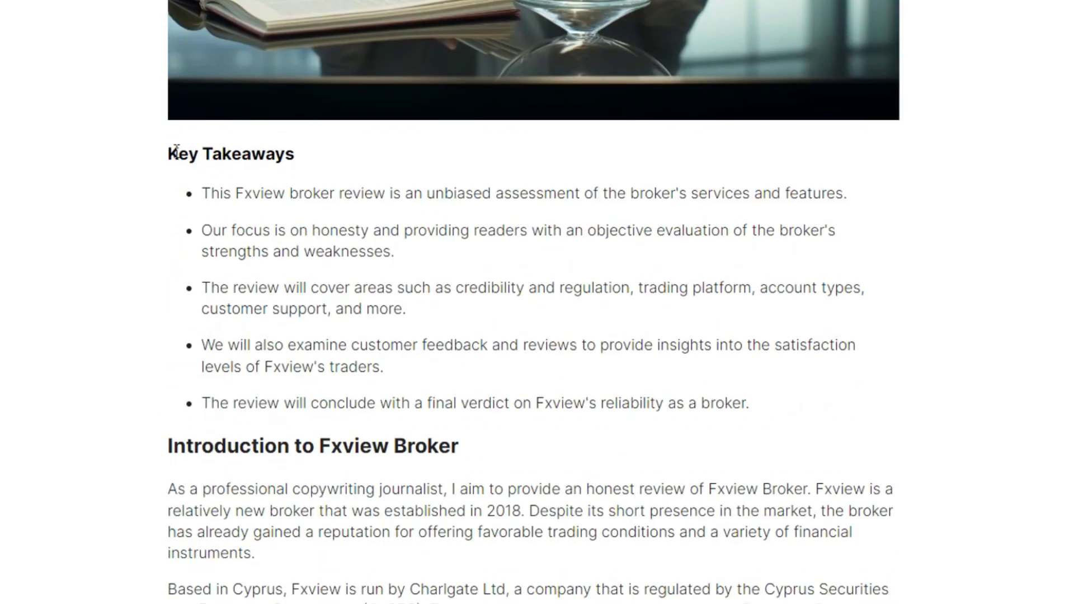
pyautogui.moveTo(168, 159); pyautogui.dragTo(307, 163)
pyautogui.click(317, 193)
pyautogui.scroll(-5, 247, 190)
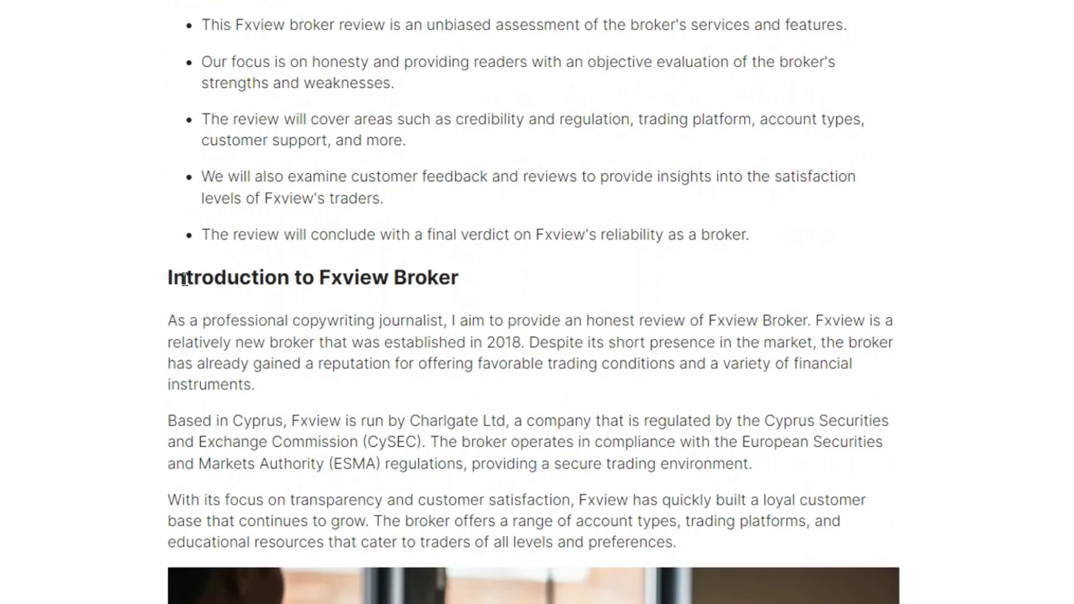
pyautogui.moveTo(154, 267); pyautogui.dragTo(489, 273)
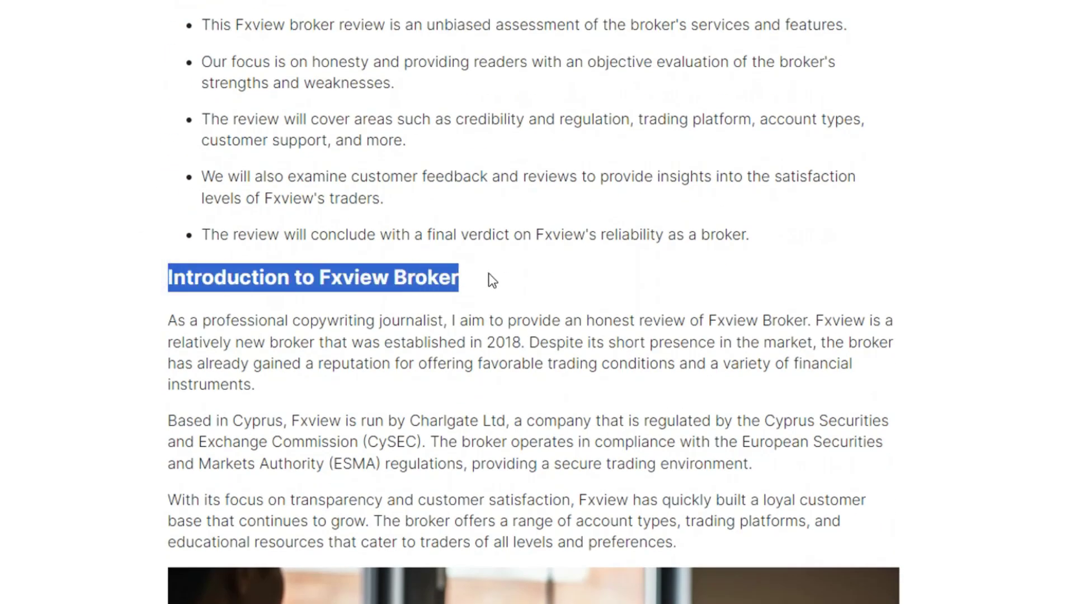
pyautogui.scroll(-5, 302, 54)
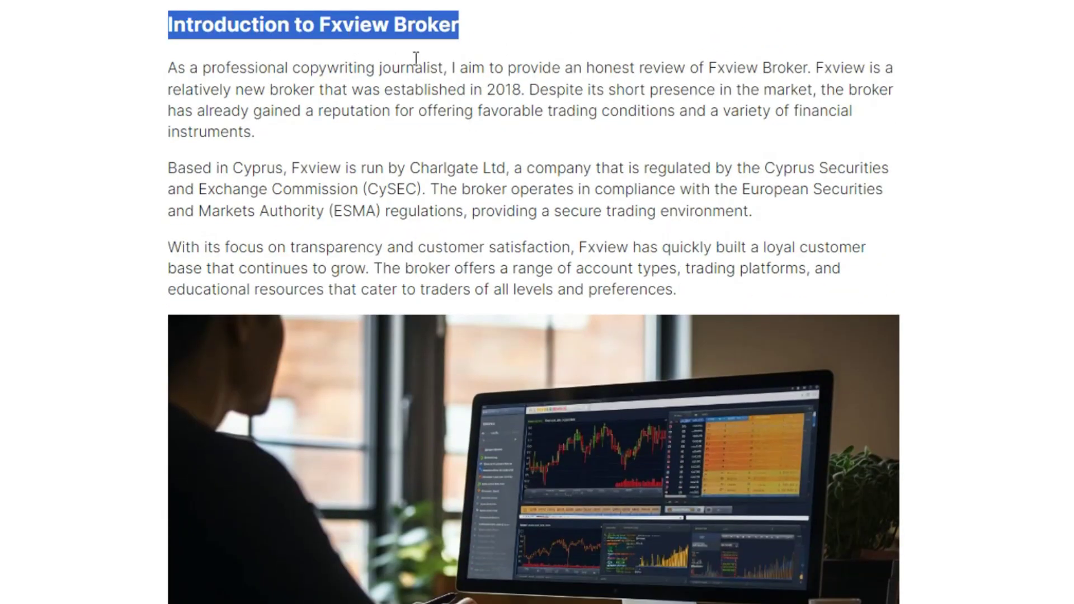
pyautogui.click(613, 124)
pyautogui.scroll(-6, 439, 323)
pyautogui.scroll(-7, 391, 307)
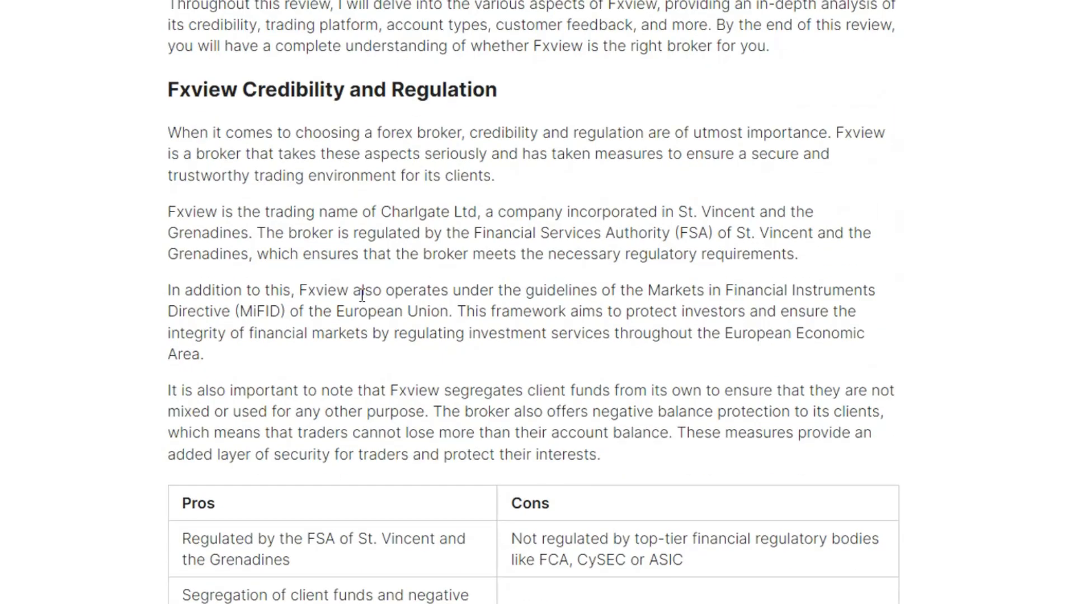
pyautogui.scroll(-5, 540, 293)
pyautogui.moveTo(183, 242); pyautogui.dragTo(213, 241)
pyautogui.click(616, 257)
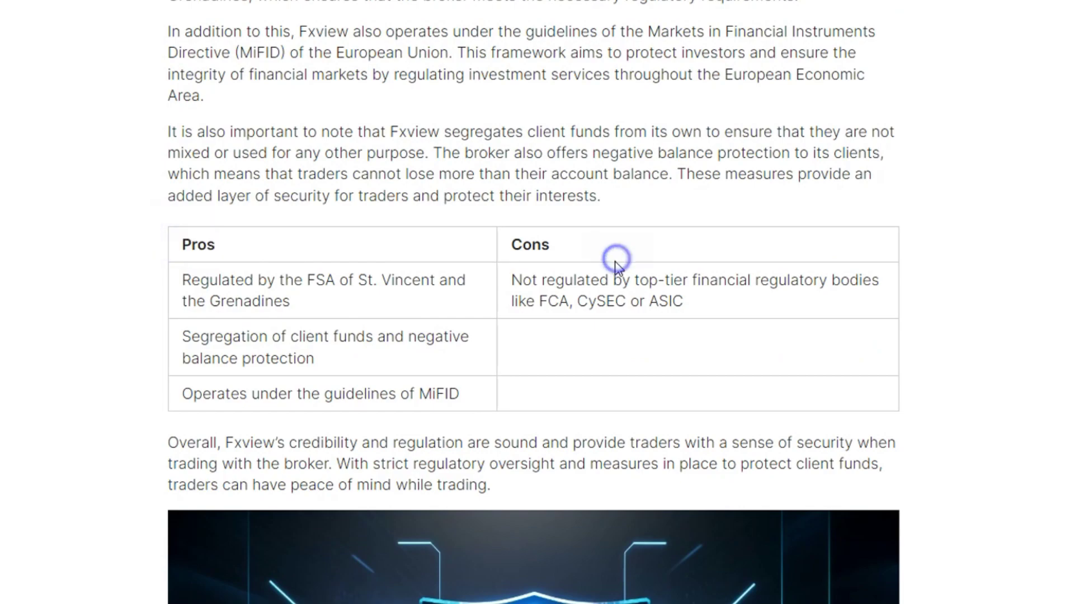
pyautogui.scroll(-10, 472, 182)
pyautogui.scroll(-3, 414, 267)
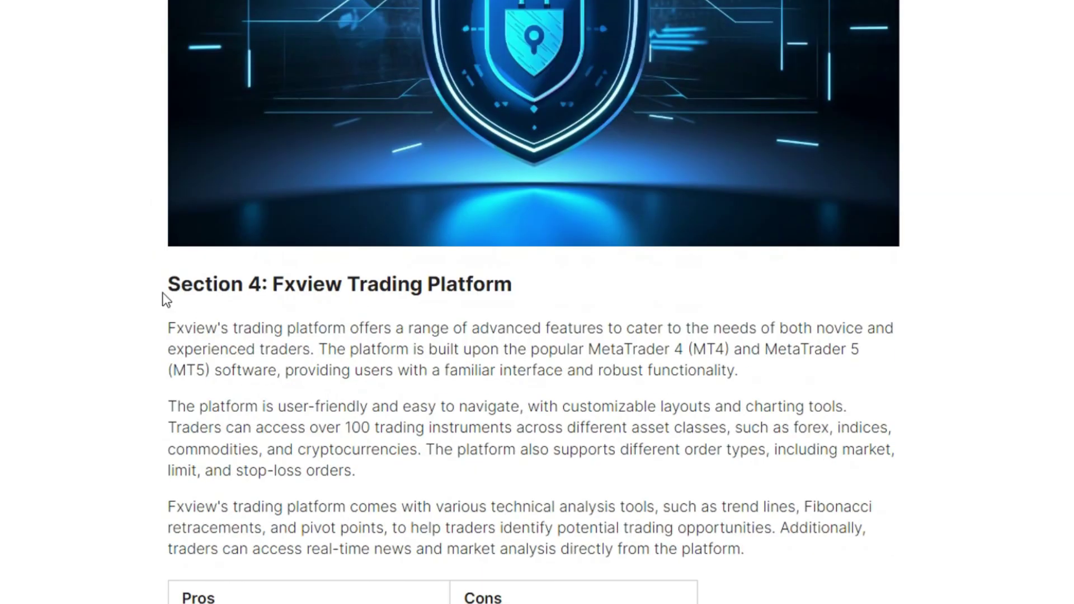
pyautogui.moveTo(164, 281); pyautogui.dragTo(373, 281)
pyautogui.click(441, 333)
pyautogui.scroll(-5, 380, 347)
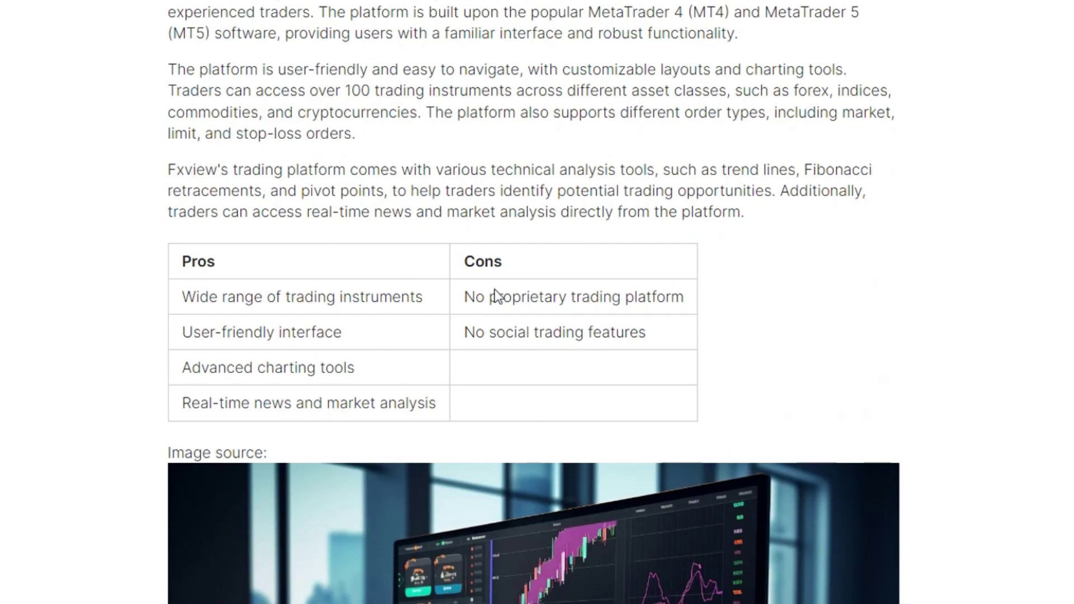
pyautogui.scroll(-10, 570, 279)
pyautogui.moveTo(159, 307); pyautogui.dragTo(399, 312)
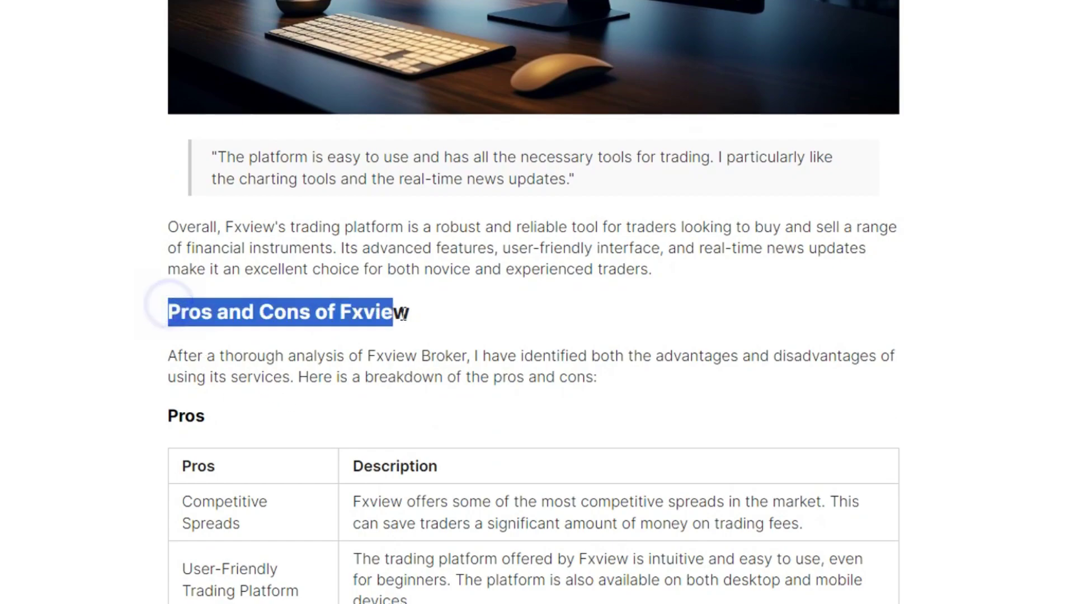
pyautogui.click(528, 353)
pyautogui.scroll(-3, 501, 283)
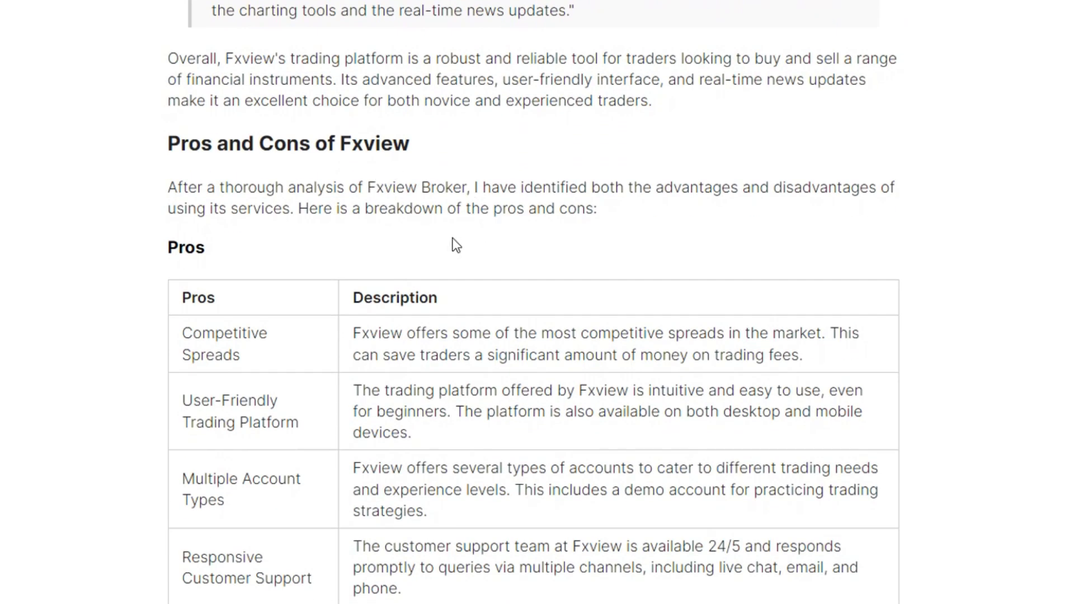
pyautogui.scroll(-15, 453, 240)
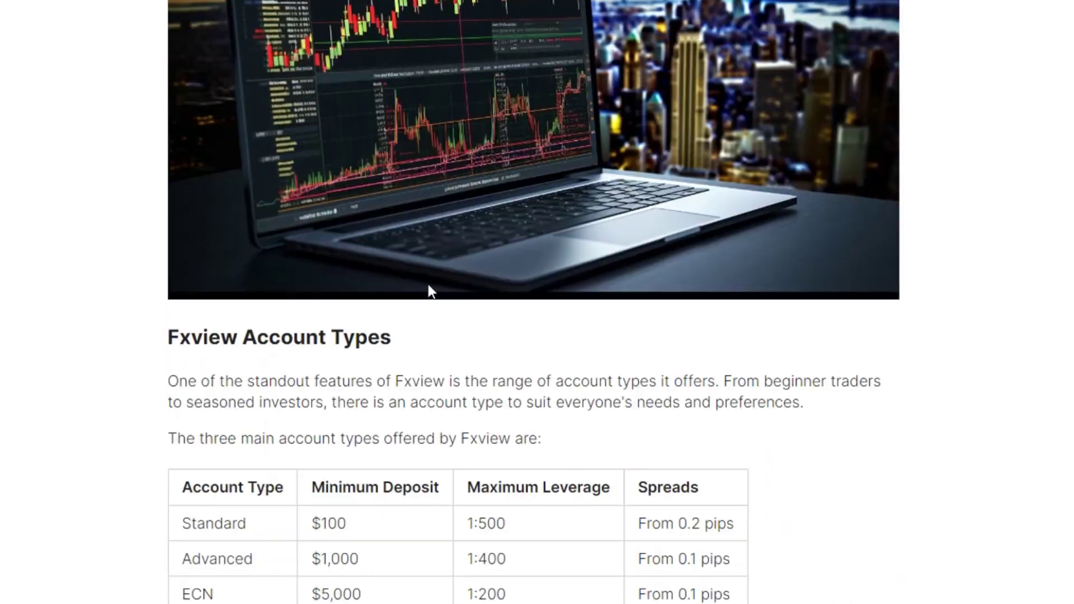
pyautogui.scroll(-3, 478, 278)
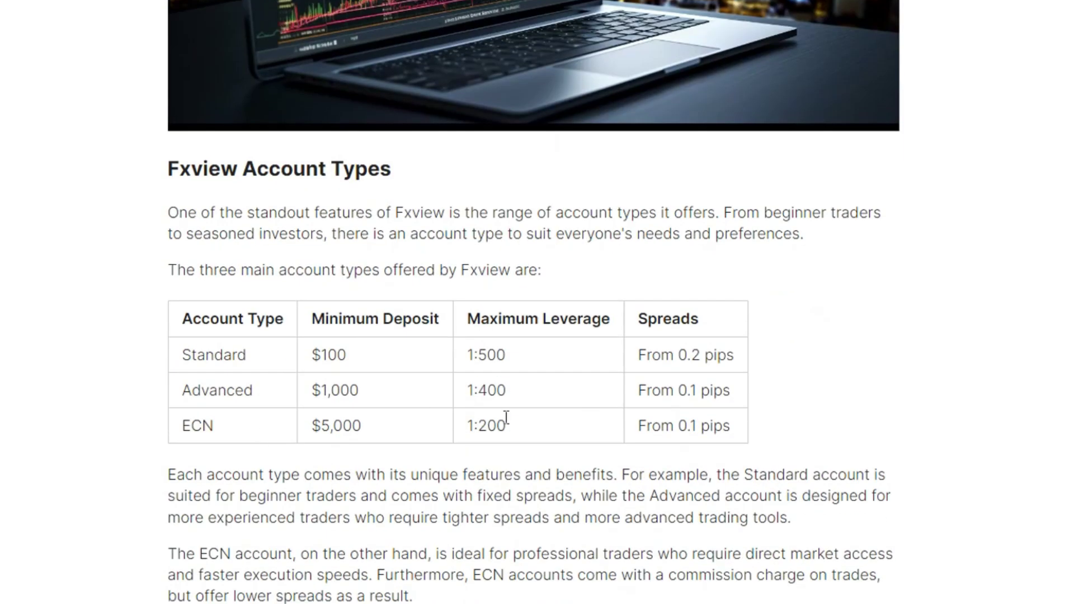
pyautogui.scroll(-9, 502, 420)
pyautogui.scroll(-2, 593, 275)
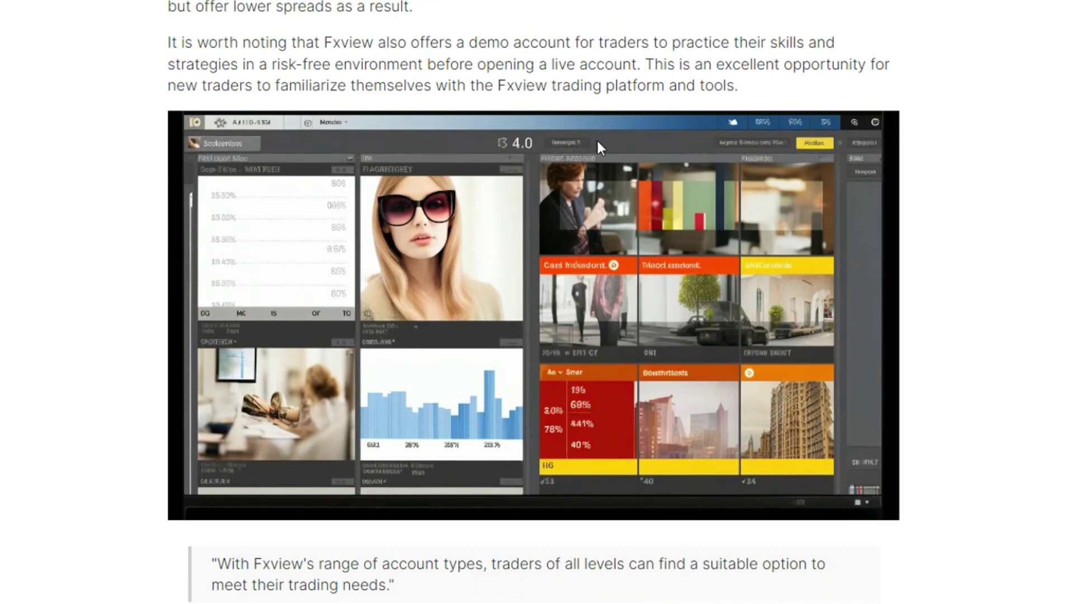
pyautogui.scroll(-2, 513, 314)
pyautogui.scroll(-8, 517, 321)
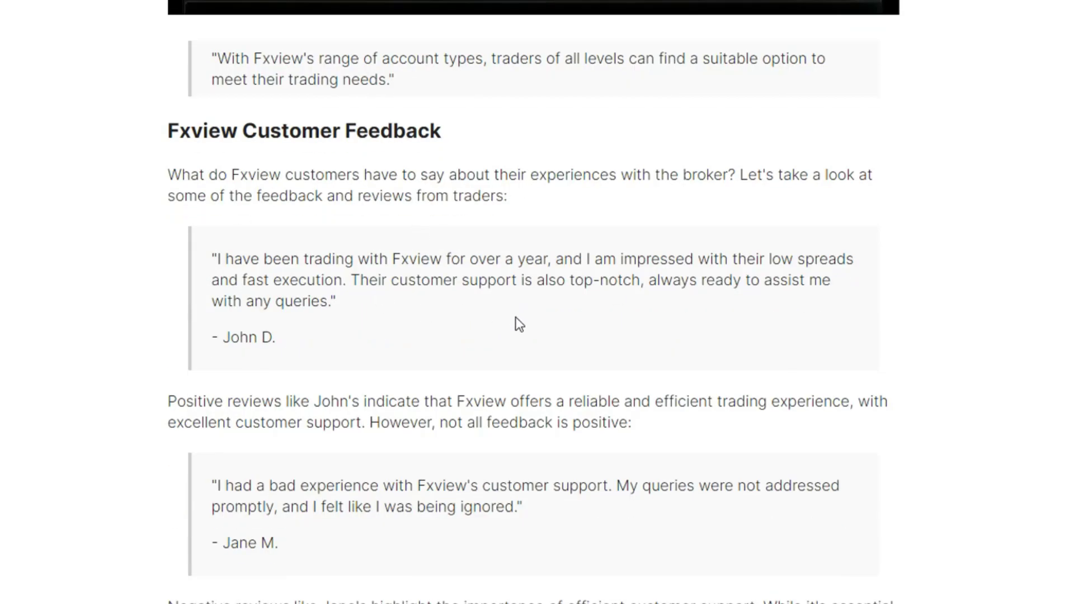
pyautogui.scroll(-11, 561, 333)
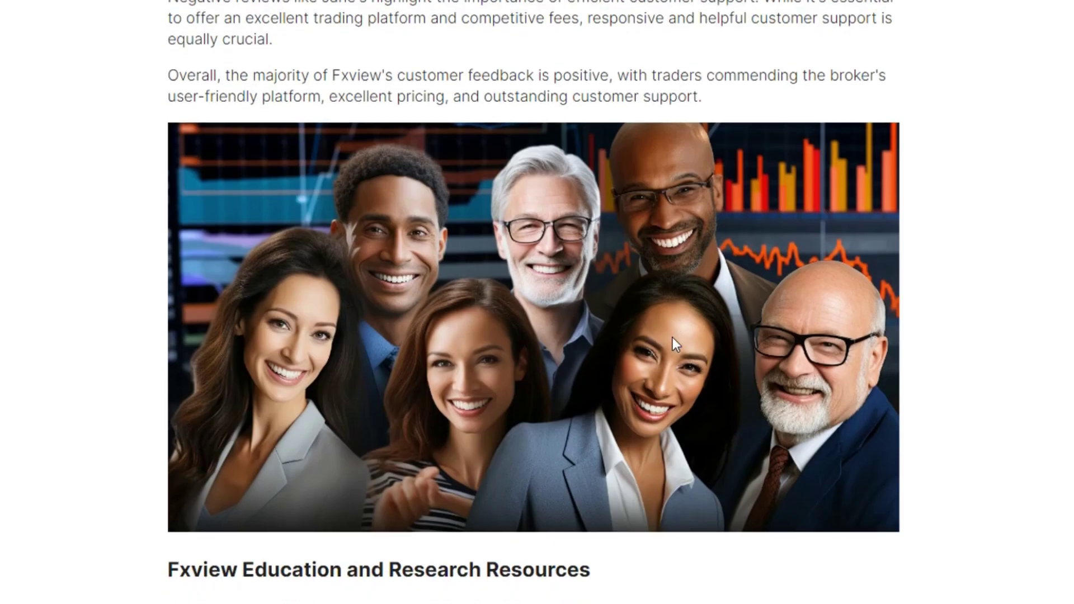
pyautogui.scroll(-3, 673, 337)
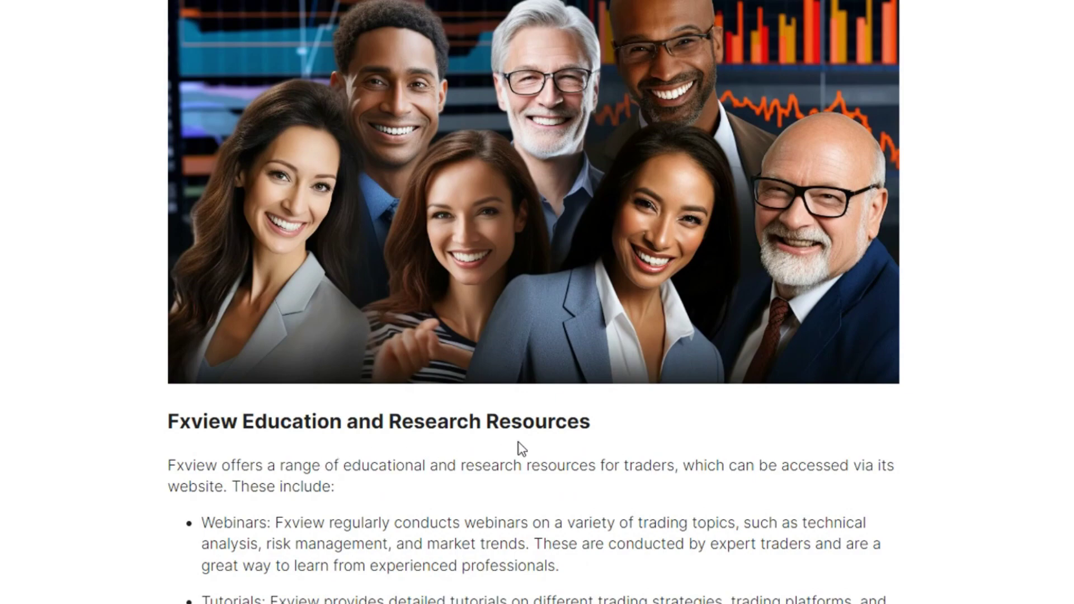
pyautogui.scroll(-20, 518, 442)
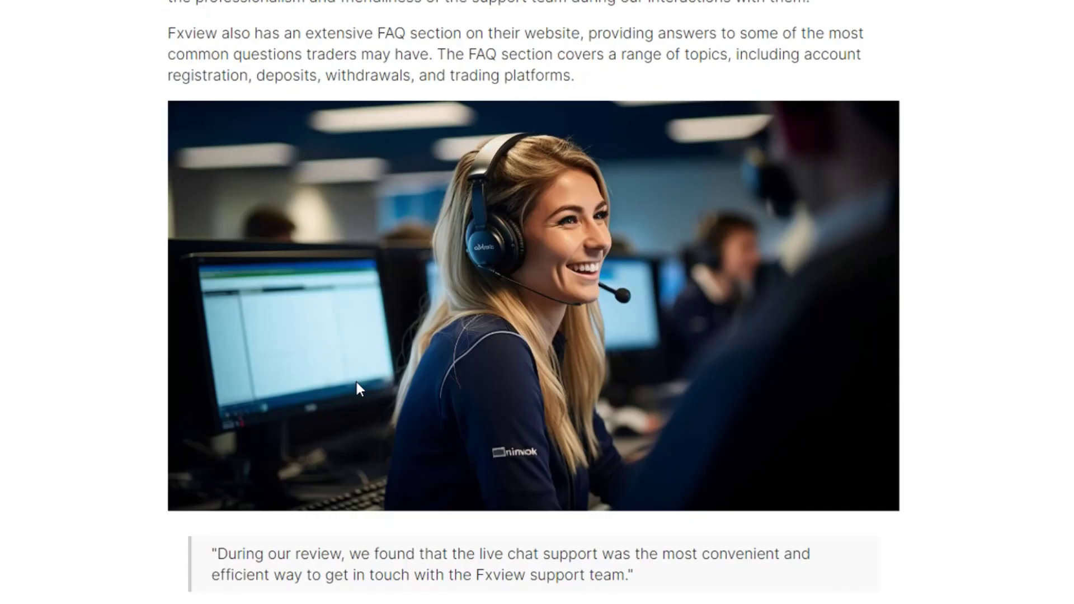
pyautogui.scroll(-20, 357, 381)
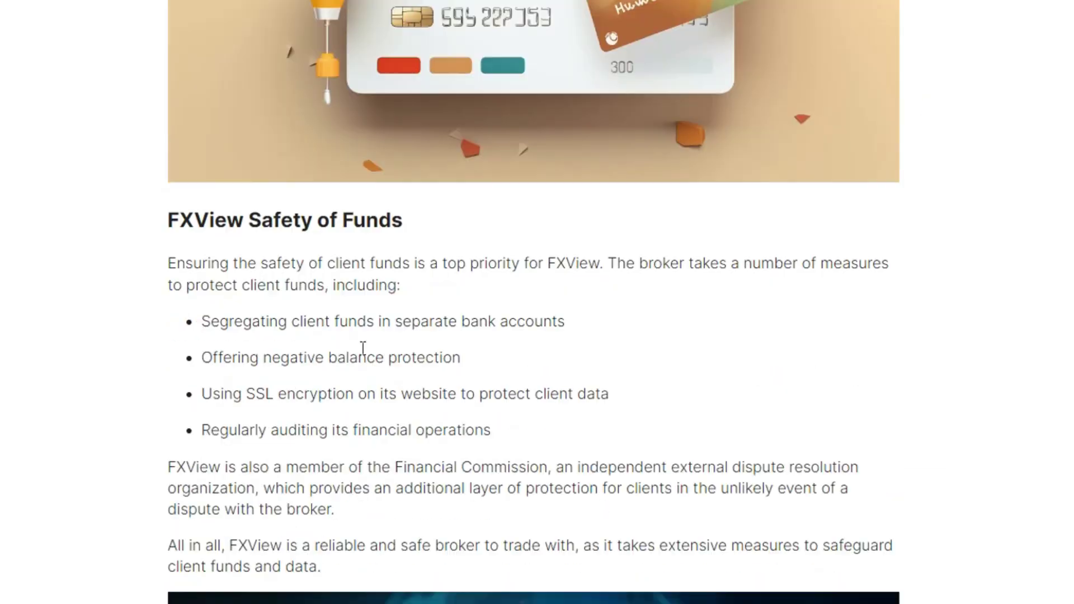
pyautogui.scroll(-20, 362, 348)
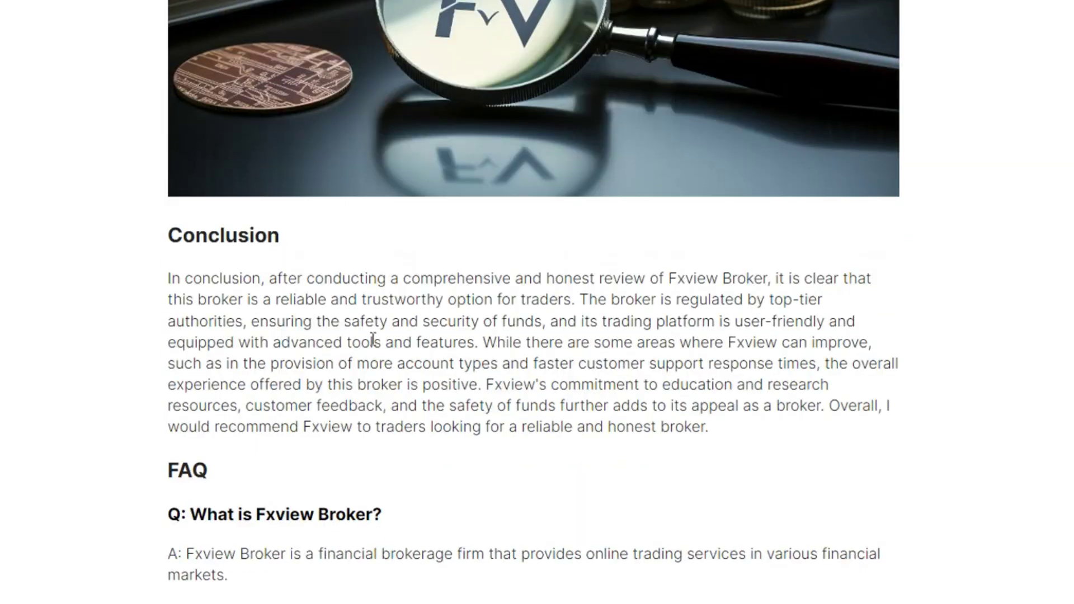
pyautogui.scroll(-10, 291, 328)
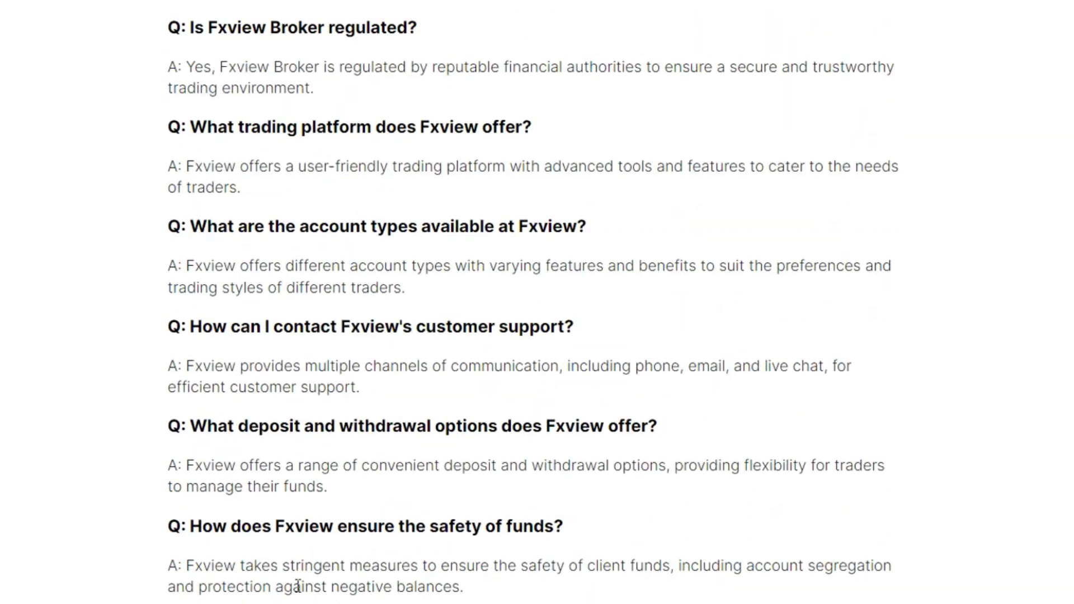
pyautogui.scroll(7, 298, 585)
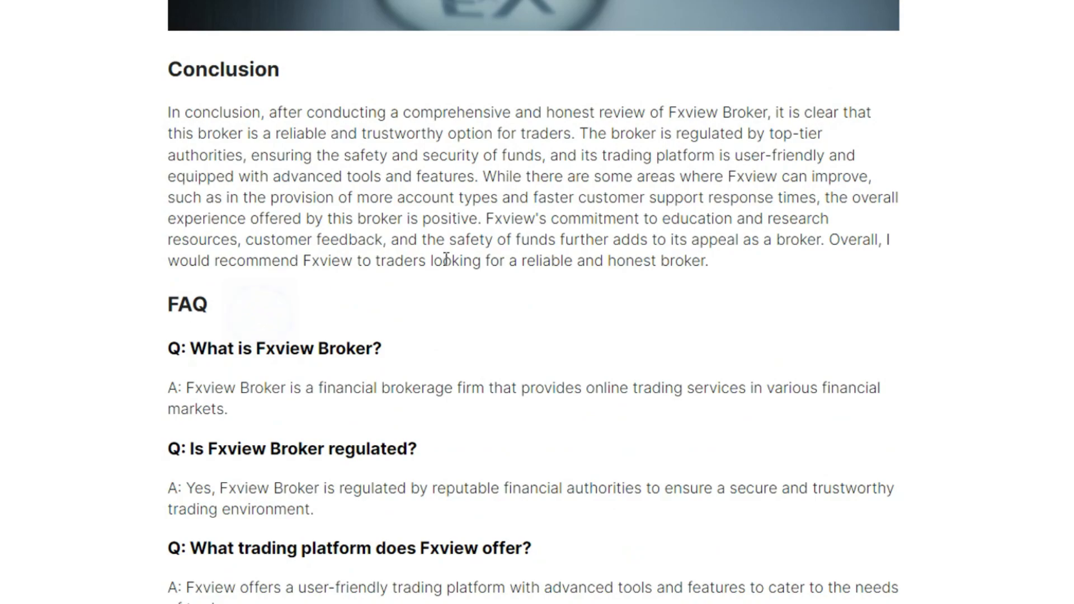
pyautogui.scroll(20, 260, 318)
pyautogui.scroll(20, 696, 377)
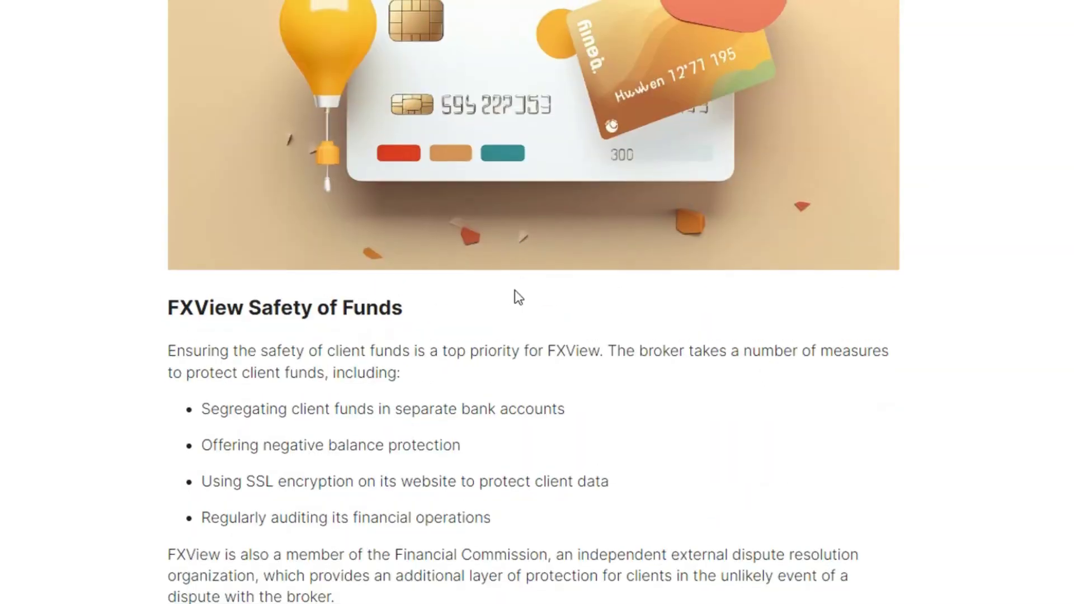
pyautogui.scroll(3, 797, 328)
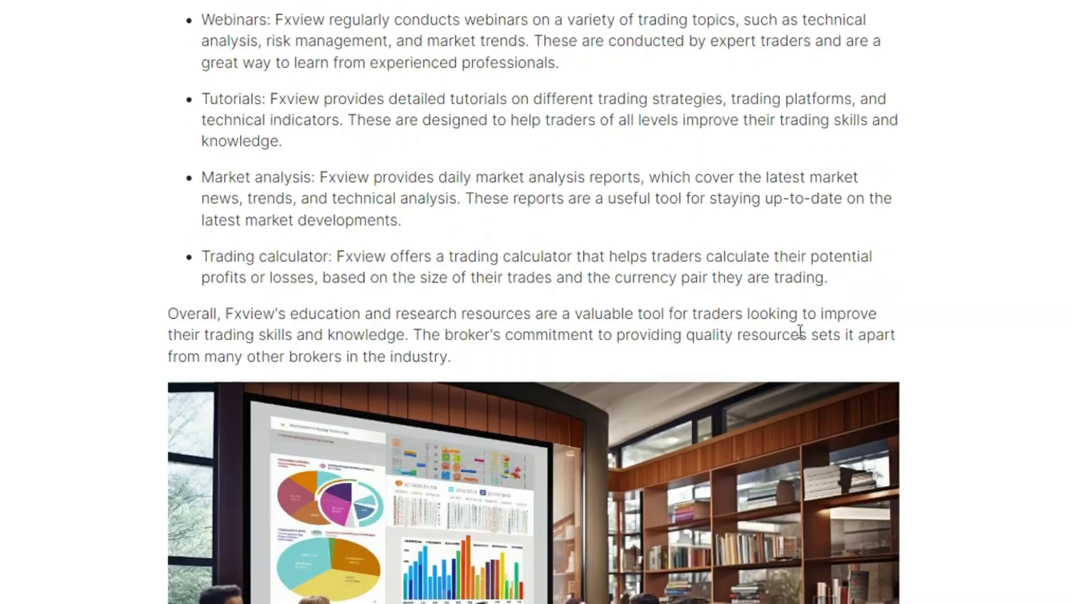
pyautogui.scroll(20, 800, 331)
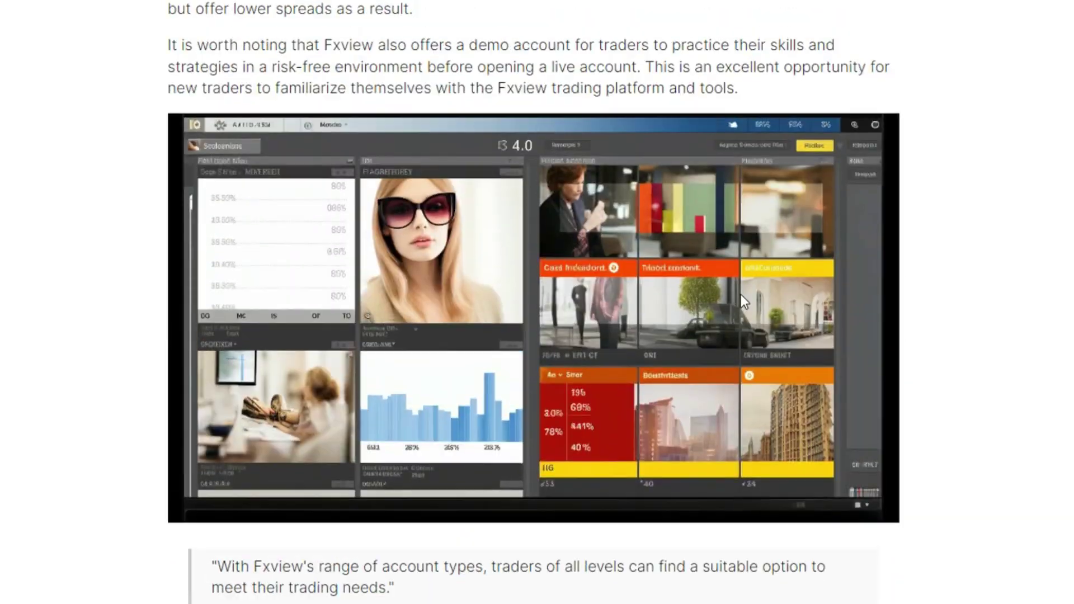
pyautogui.scroll(20, 800, 297)
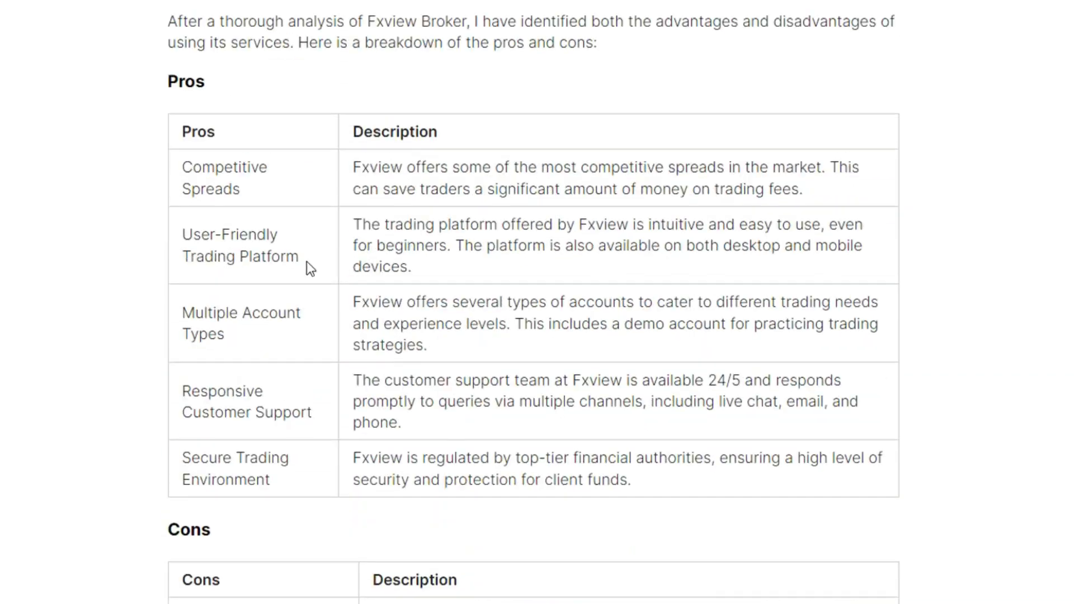
pyautogui.scroll(20, 476, 235)
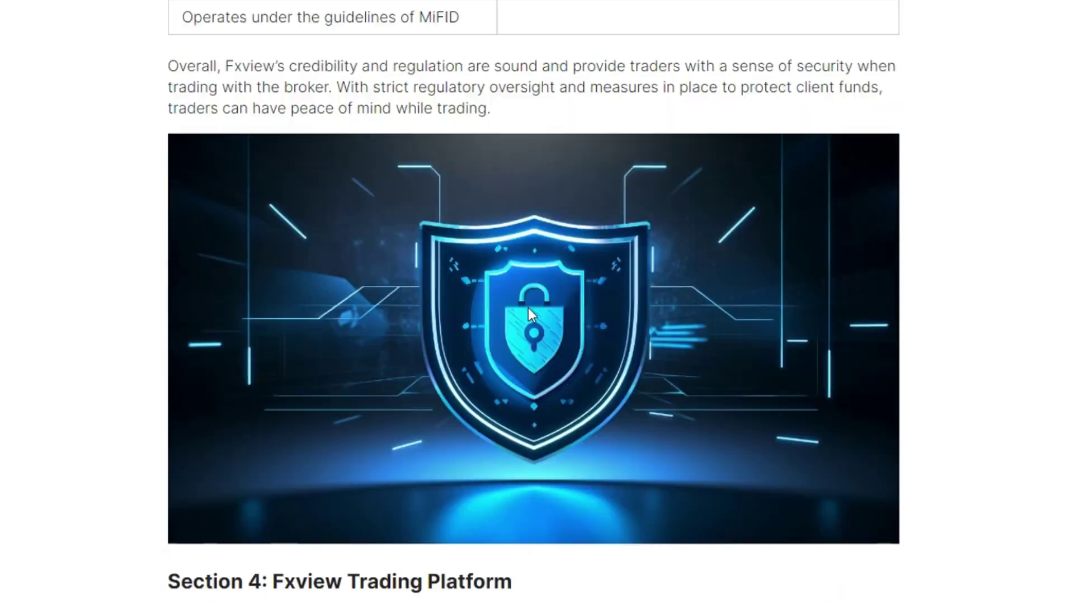
pyautogui.scroll(20, 824, 190)
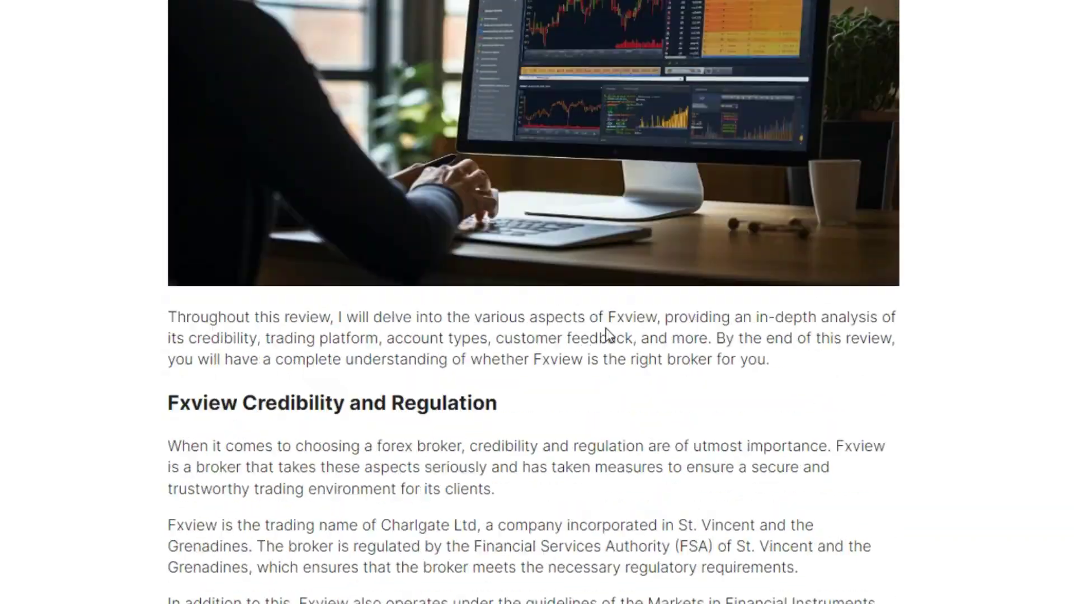
pyautogui.scroll(-3, 783, 256)
pyautogui.scroll(15, 360, 235)
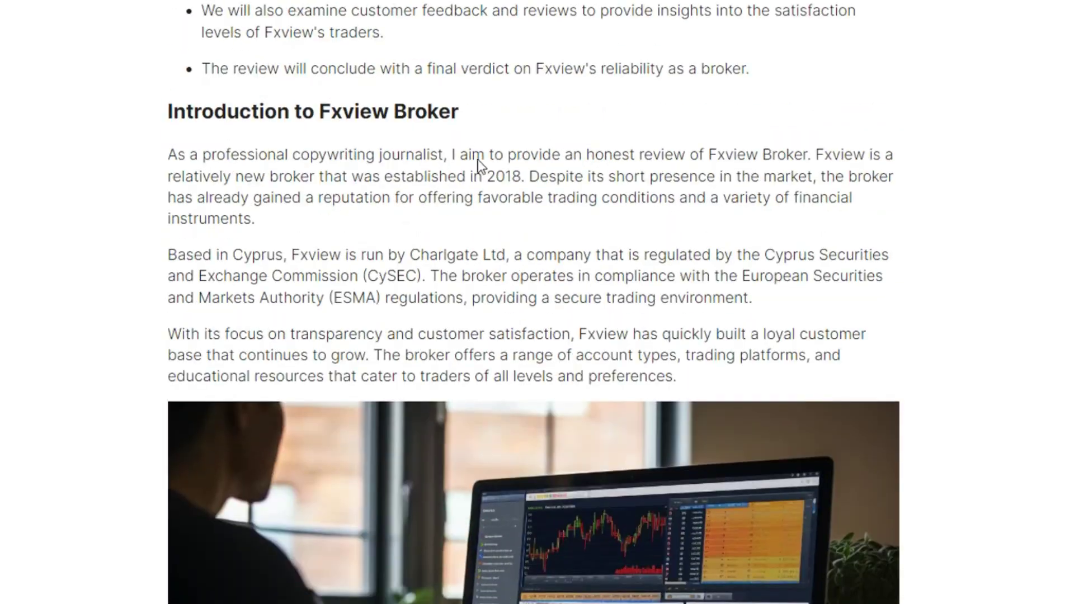
pyautogui.scroll(6, 324, 289)
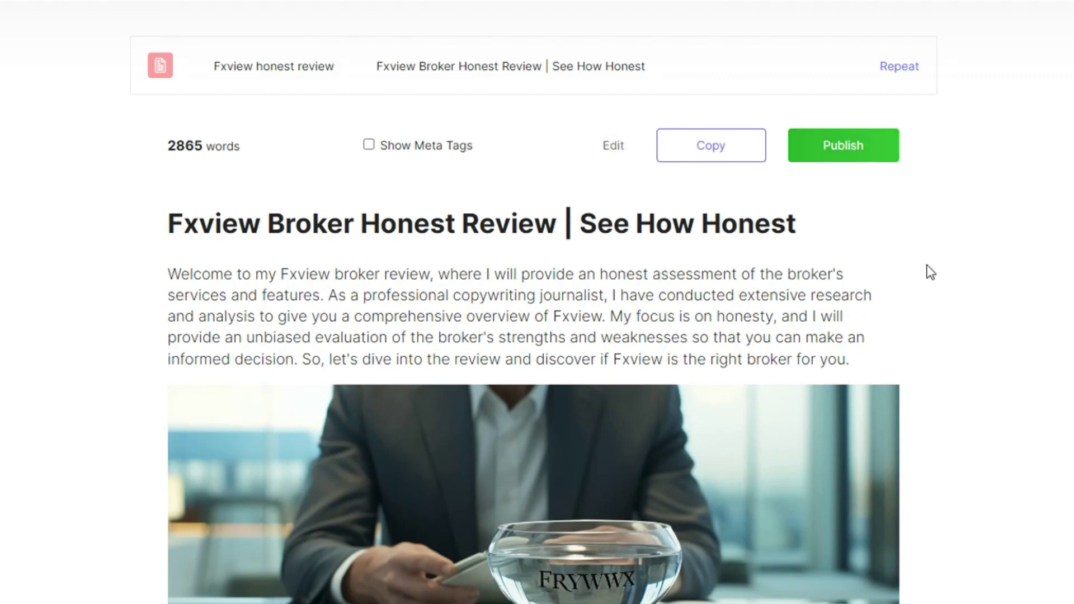
pyautogui.moveTo(160, 145); pyautogui.dragTo(235, 143)
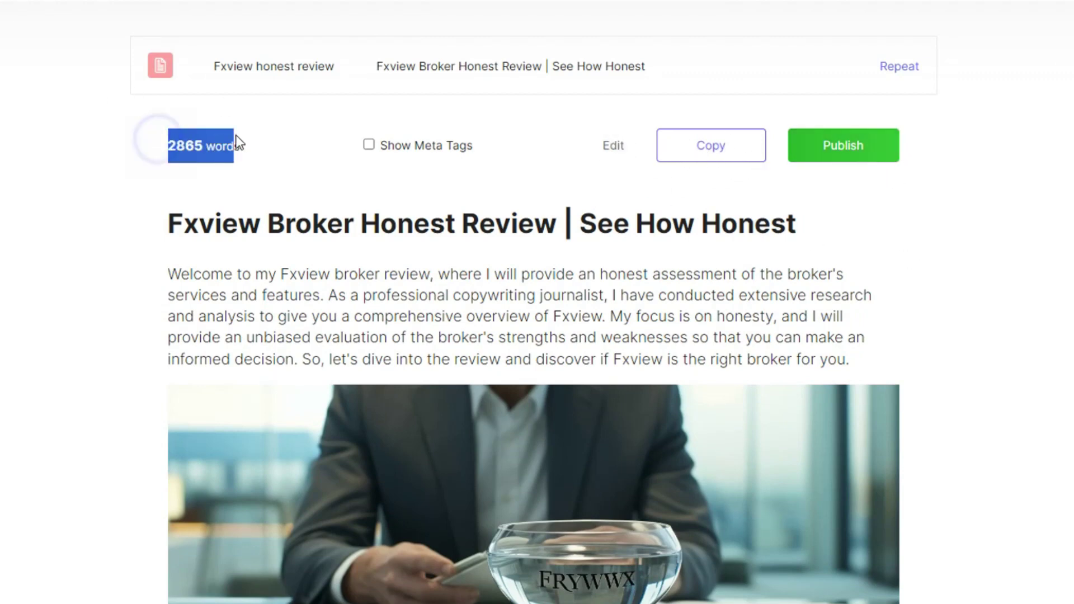
pyautogui.click(856, 266)
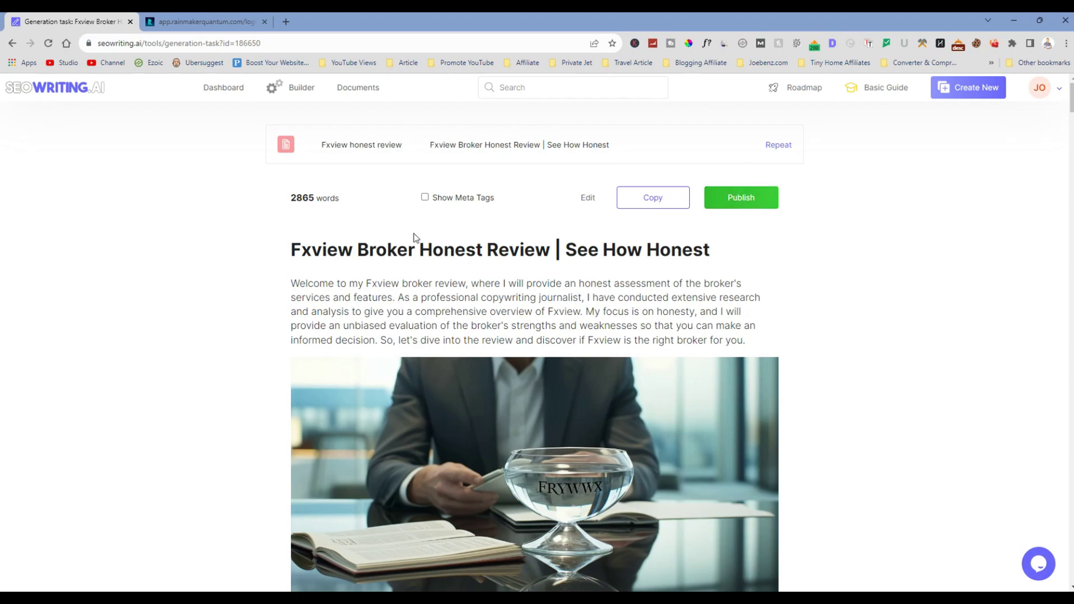
pyautogui.scroll(-8, 430, 235)
pyautogui.scroll(-7, 449, 238)
pyautogui.scroll(8, 449, 238)
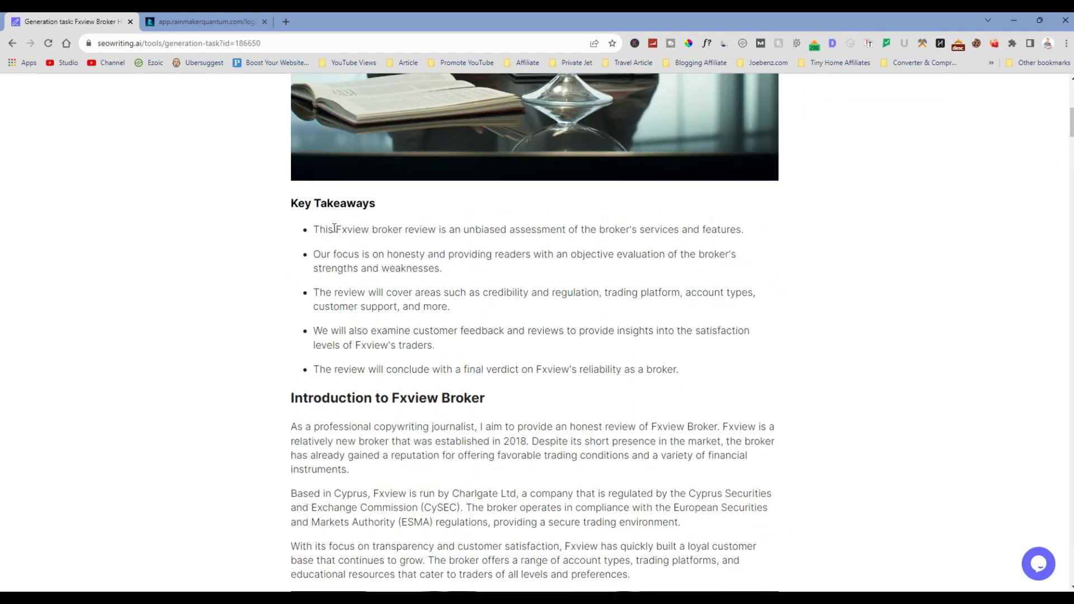
pyautogui.scroll(10, 316, 243)
pyautogui.moveTo(289, 250); pyautogui.dragTo(790, 321)
pyautogui.click(851, 340)
pyautogui.scroll(-10, 851, 340)
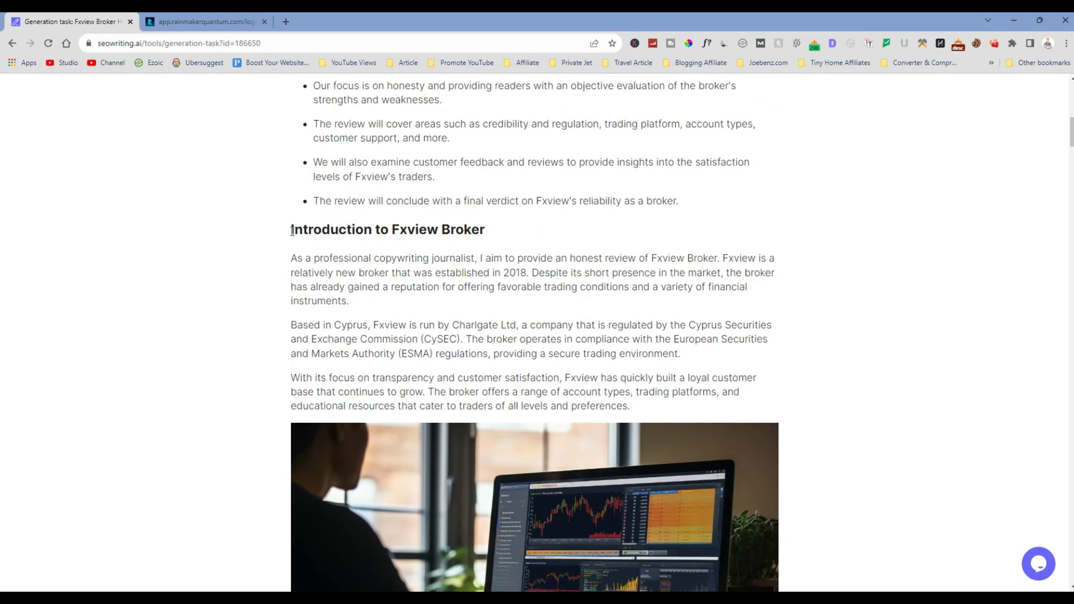
pyautogui.moveTo(287, 229); pyautogui.dragTo(492, 235)
pyautogui.scroll(4, 440, 287)
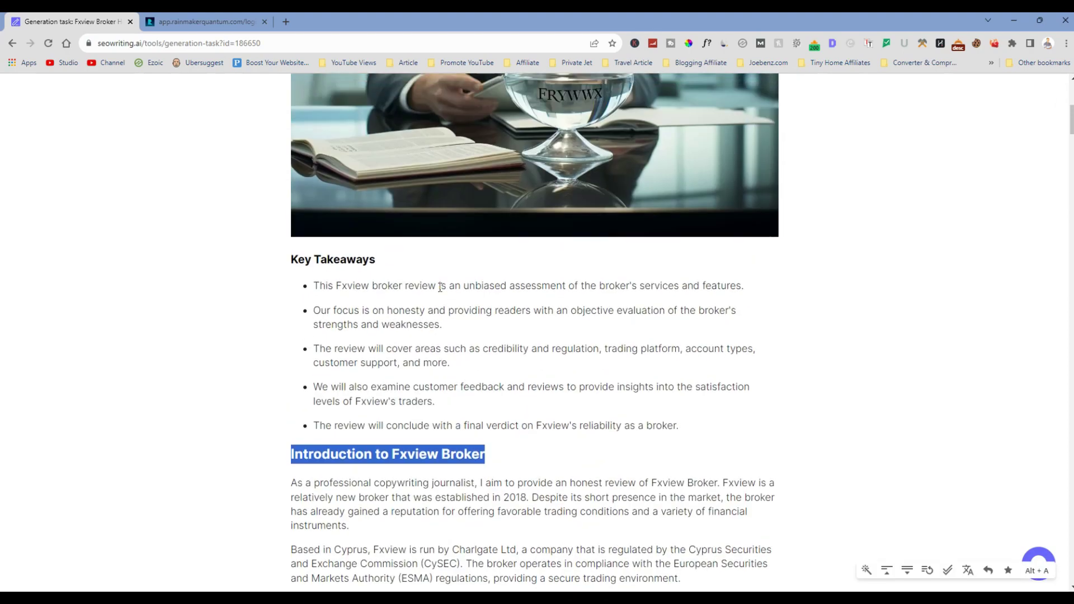
pyautogui.moveTo(300, 263); pyautogui.dragTo(472, 360)
pyautogui.scroll(-13, 396, 339)
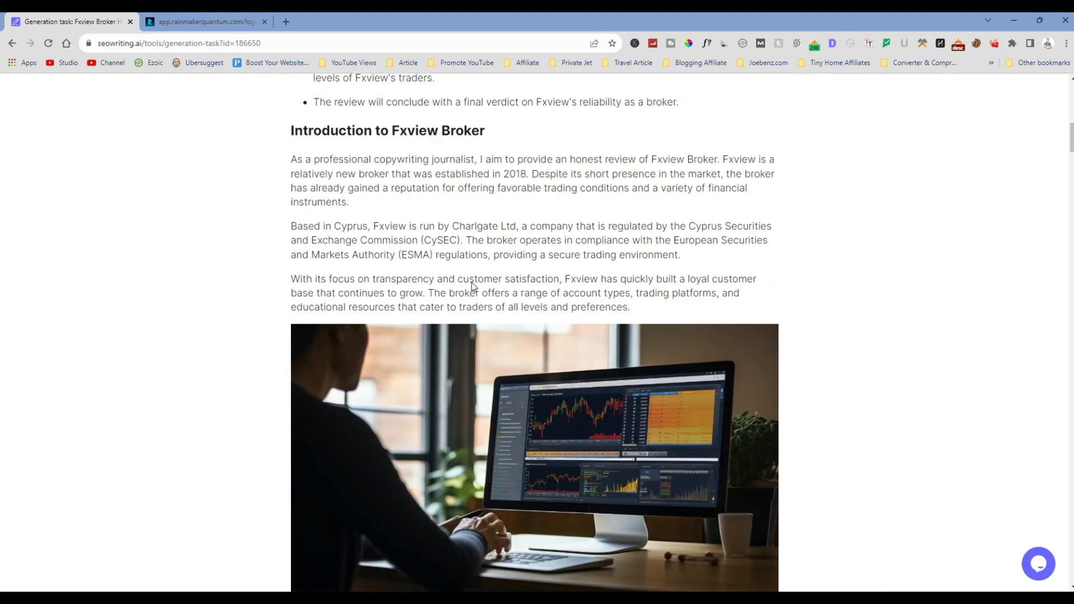
pyautogui.moveTo(271, 324); pyautogui.dragTo(512, 327)
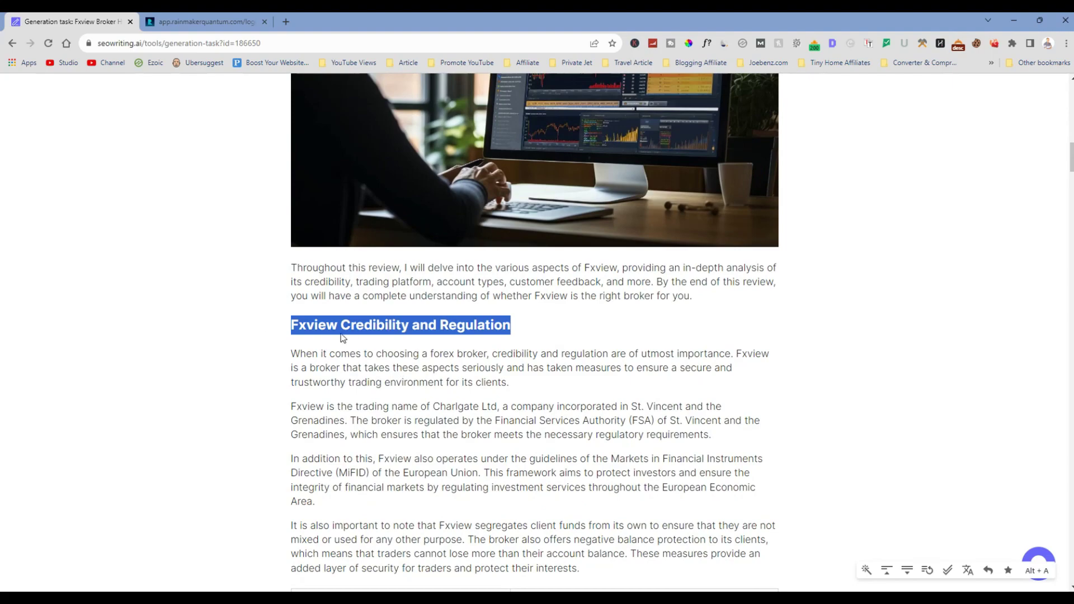
pyautogui.scroll(-6, 511, 314)
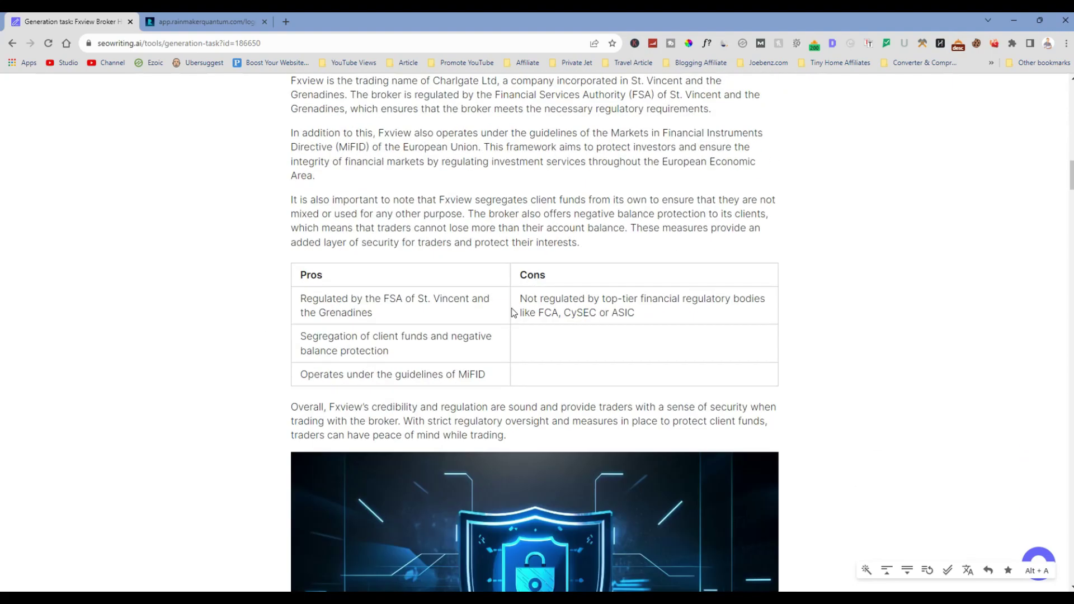
pyautogui.scroll(-8, 612, 308)
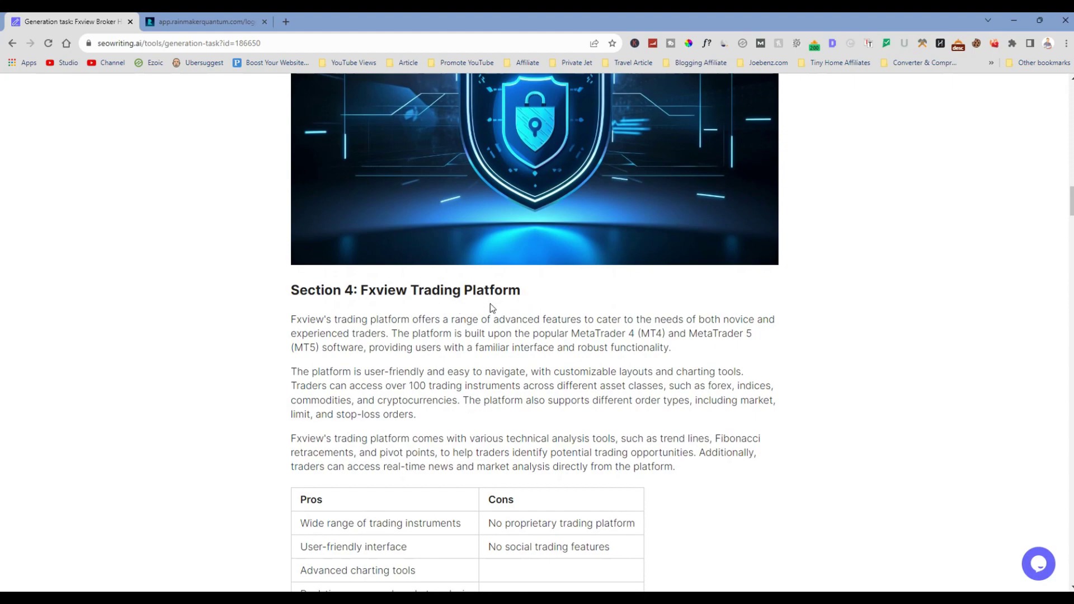
pyautogui.scroll(-3, 490, 304)
pyautogui.scroll(-20, 480, 252)
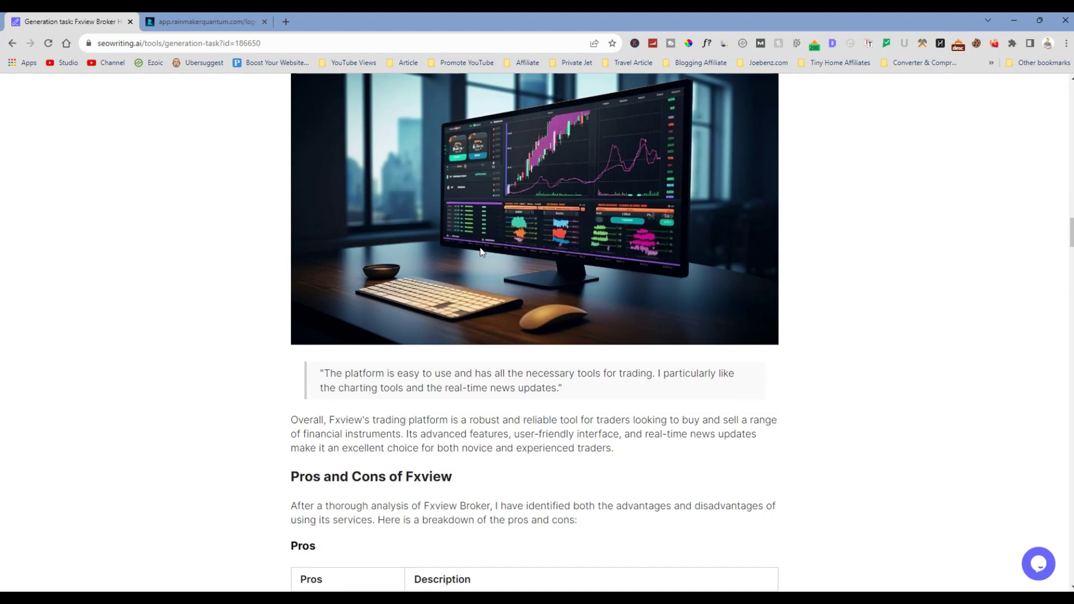
pyautogui.scroll(-10, 412, 204)
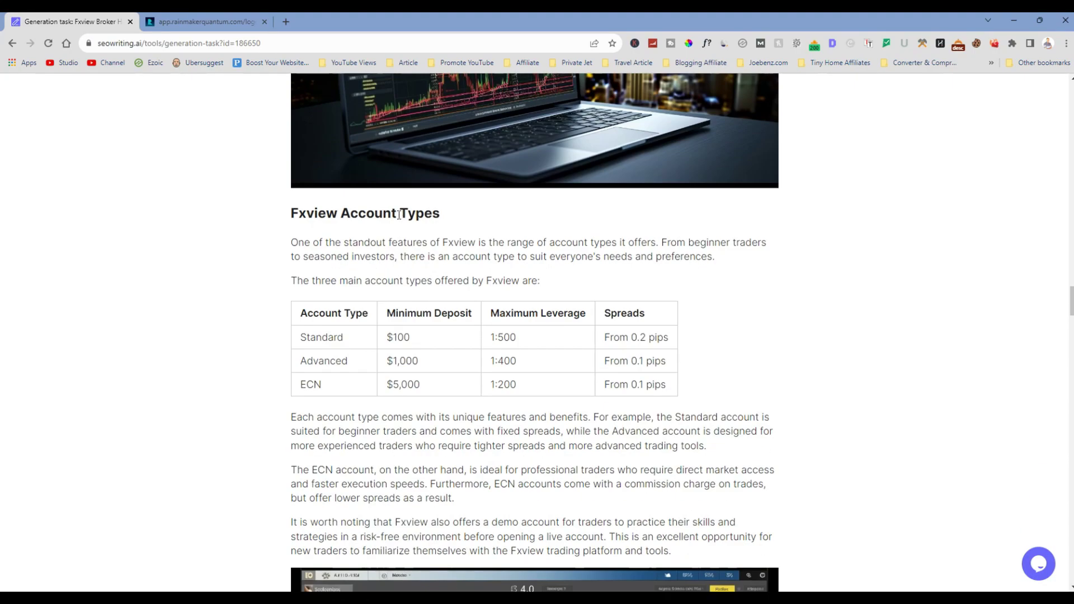